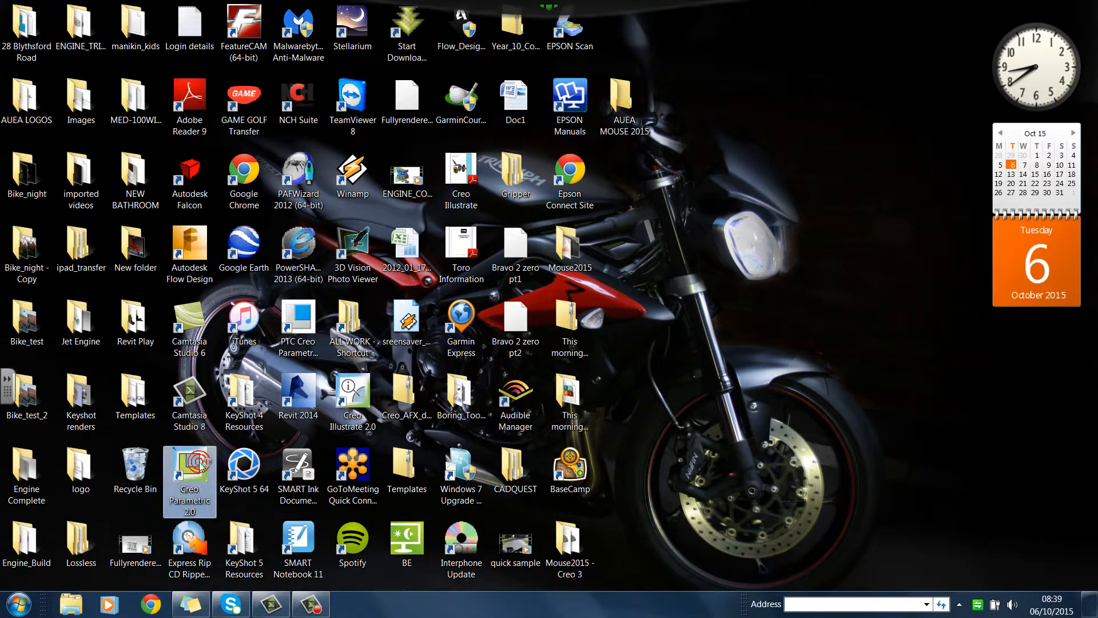
- Launch Creo Parametric 2.0, maximize its window, and set the working directory to the desktop folder AUEA MOUSE 2015
double_click(198, 466)
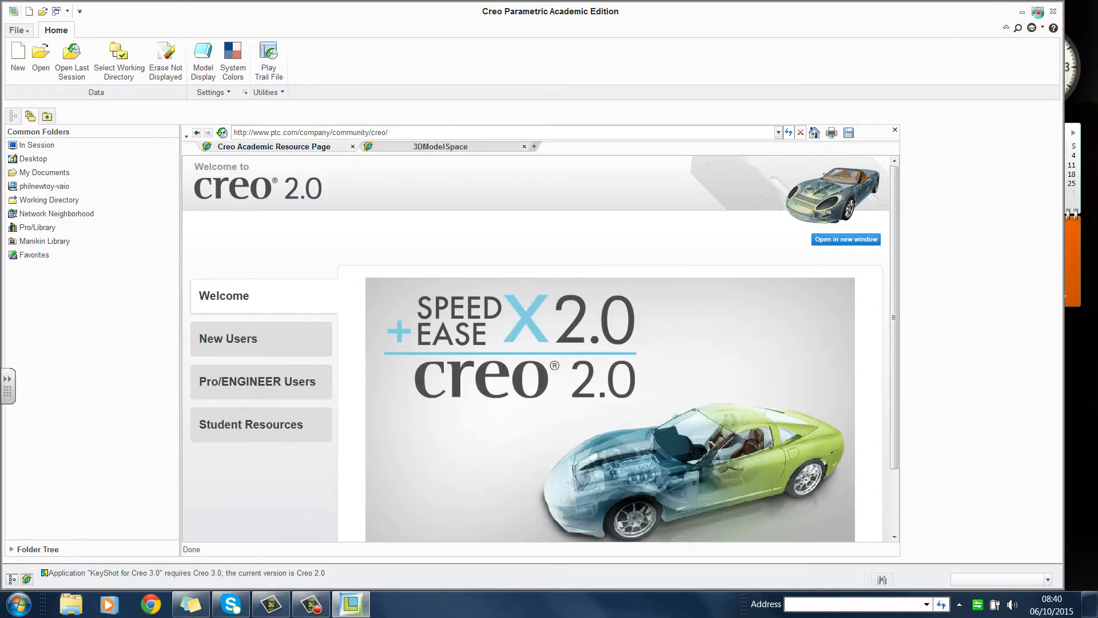
left_click(1038, 11)
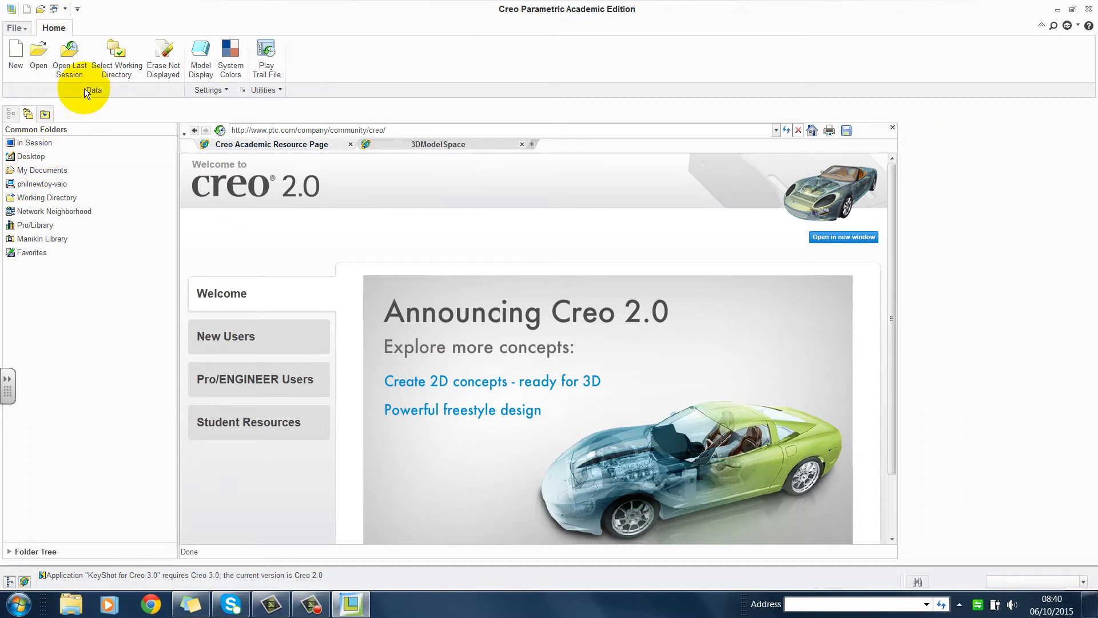
left_click(114, 57)
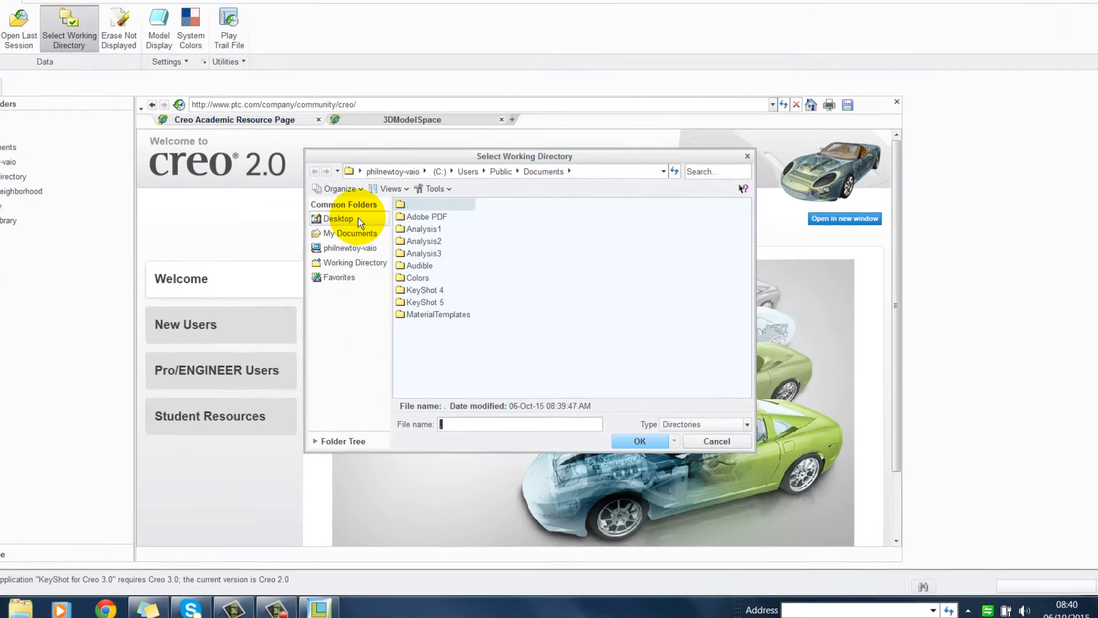
left_click(371, 237)
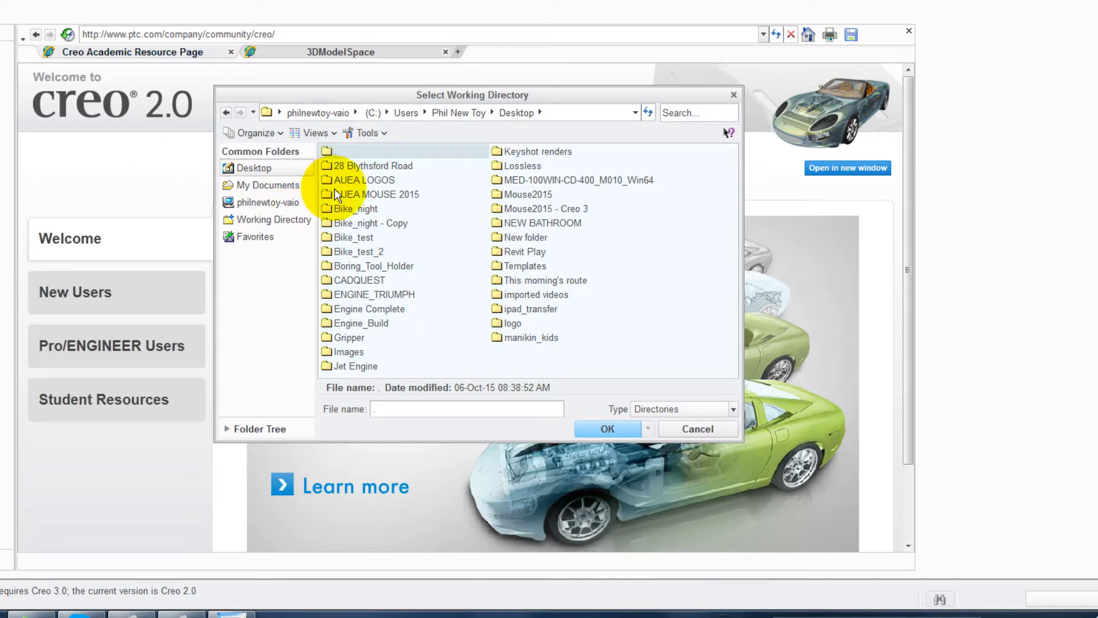
double_click(386, 194)
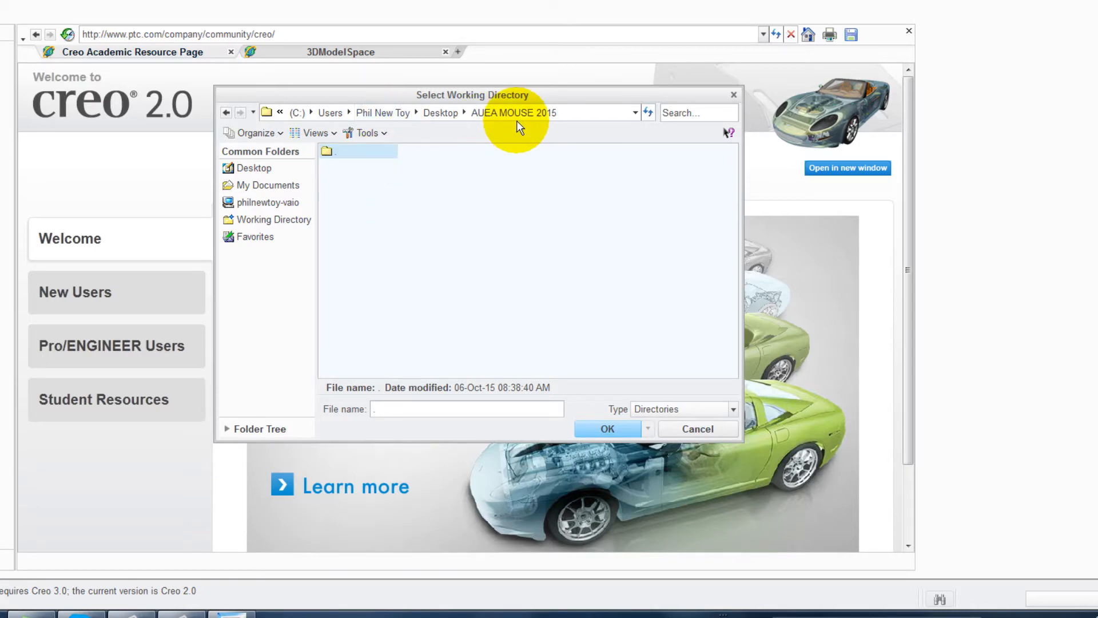
left_click(609, 428)
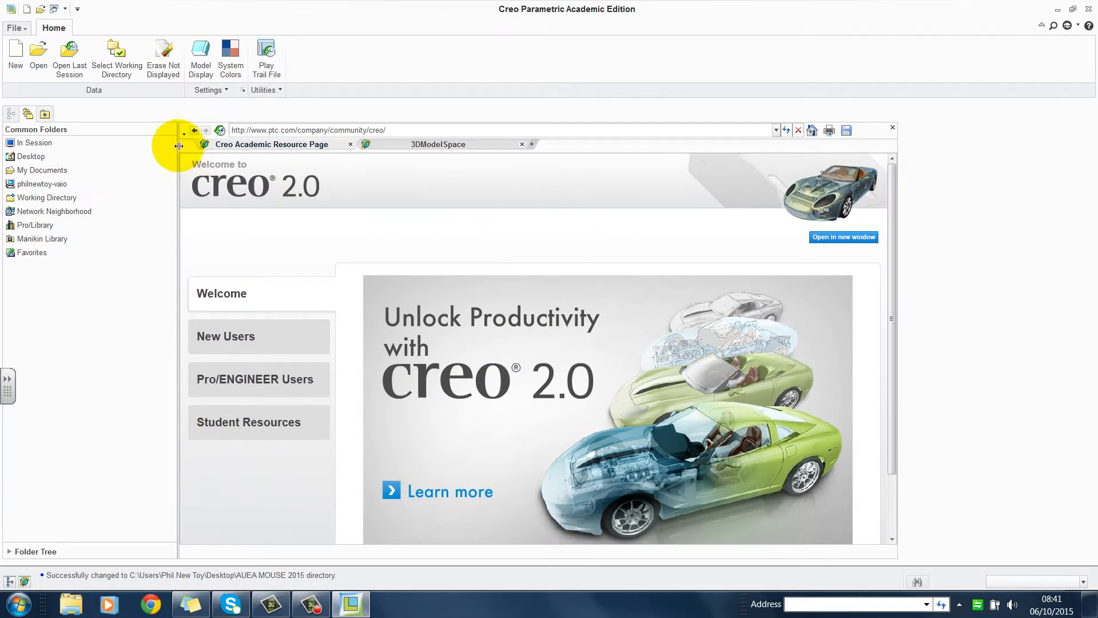
- Create a new solid part named Mouse_master using the solid_start_part_mmks template instead of the default template
left_click(17, 55)
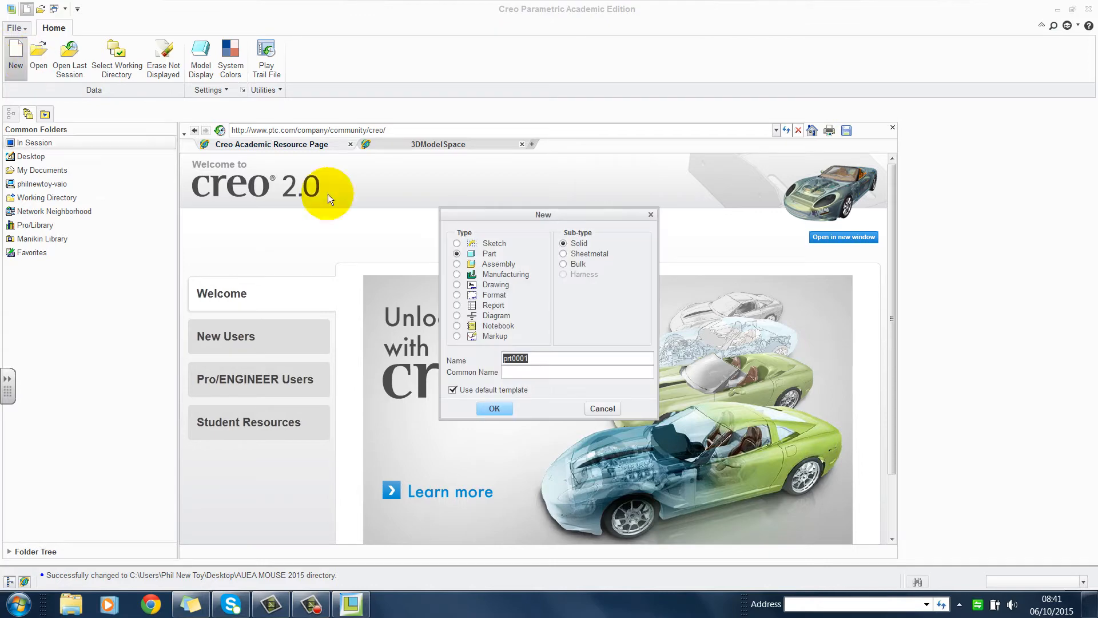
type("Mouse")
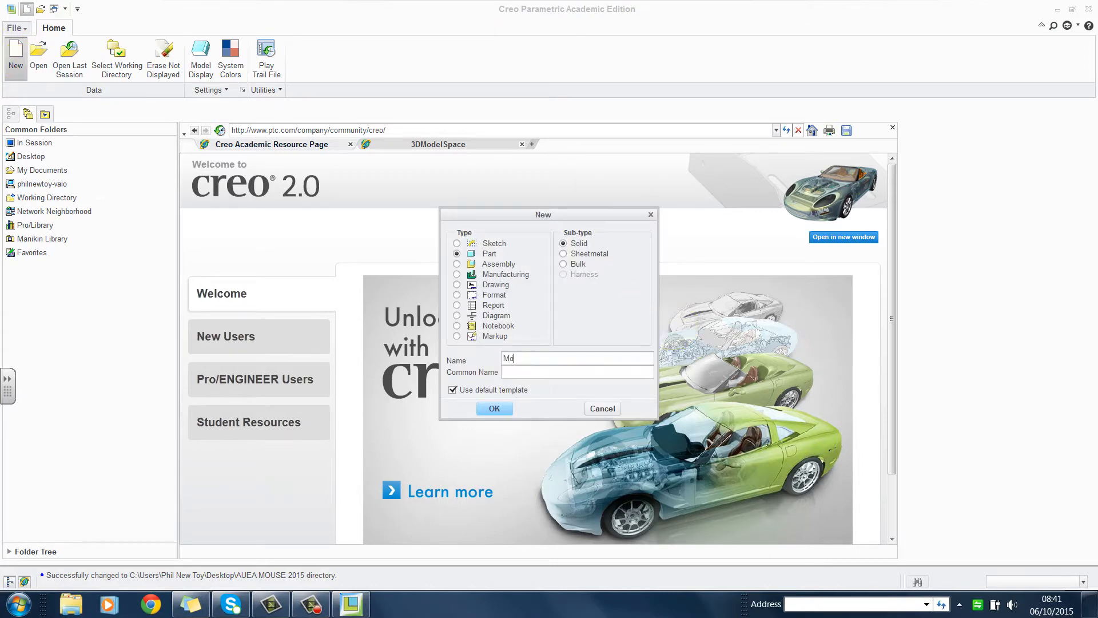
type("_")
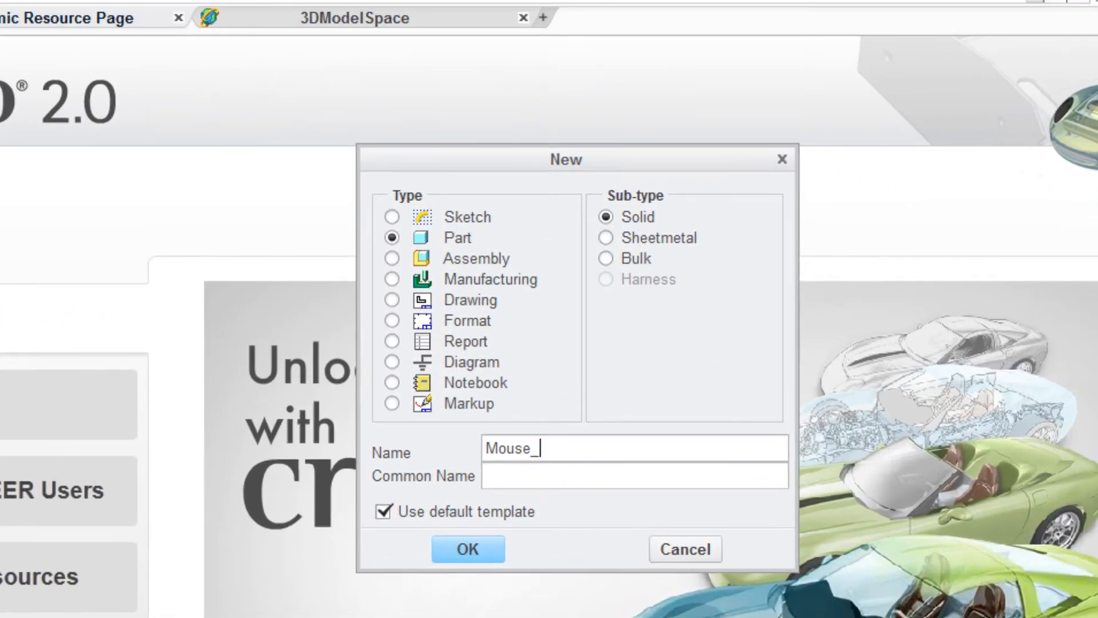
type("master")
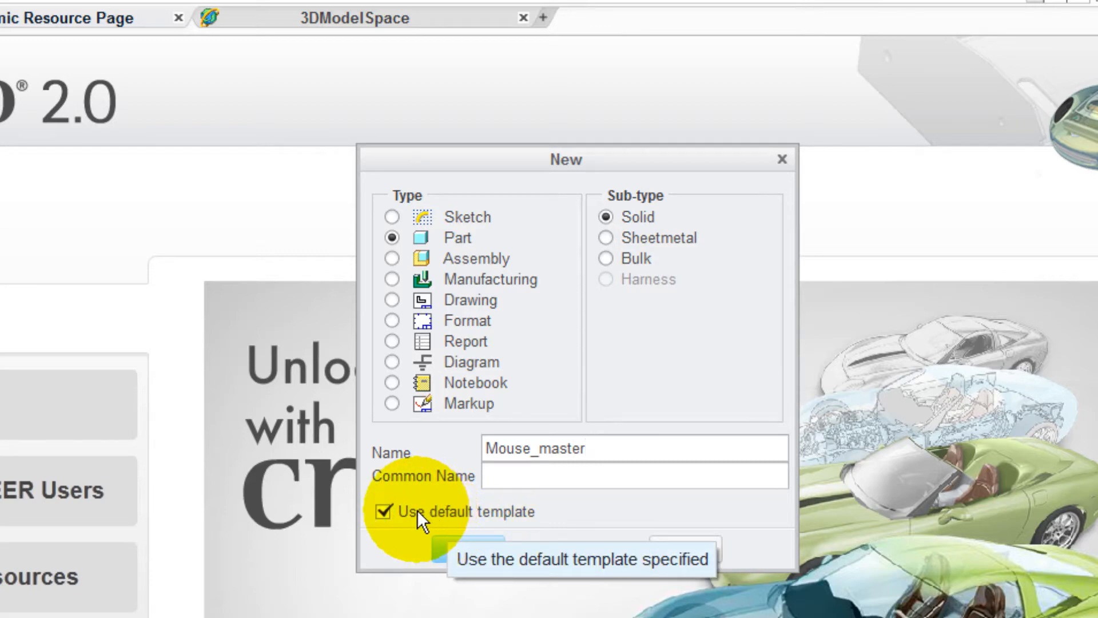
left_click(448, 512)
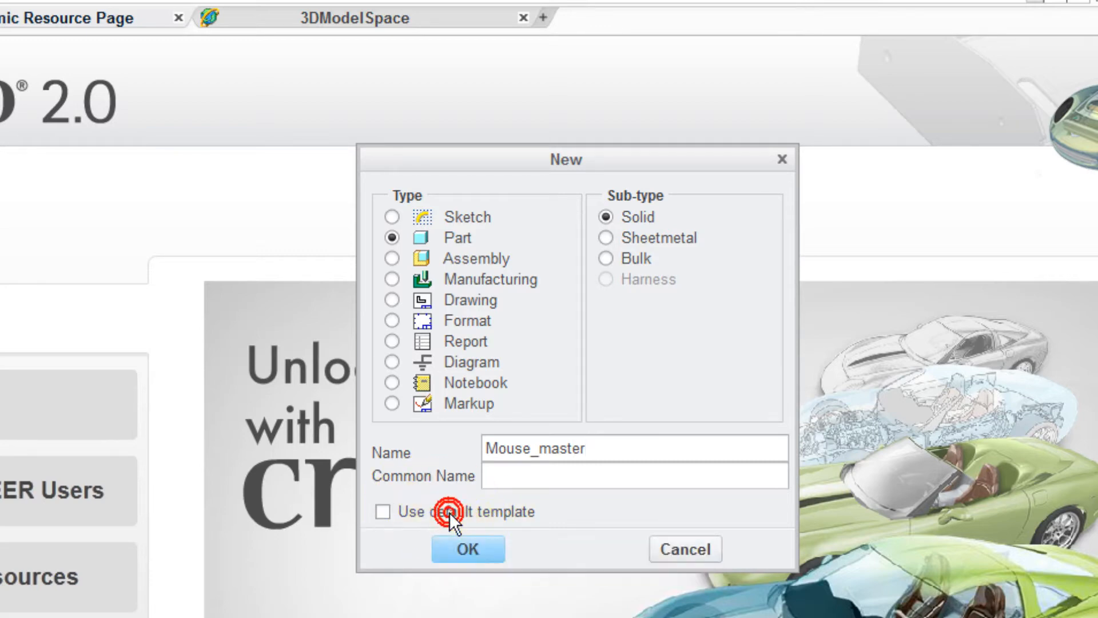
left_click(463, 544)
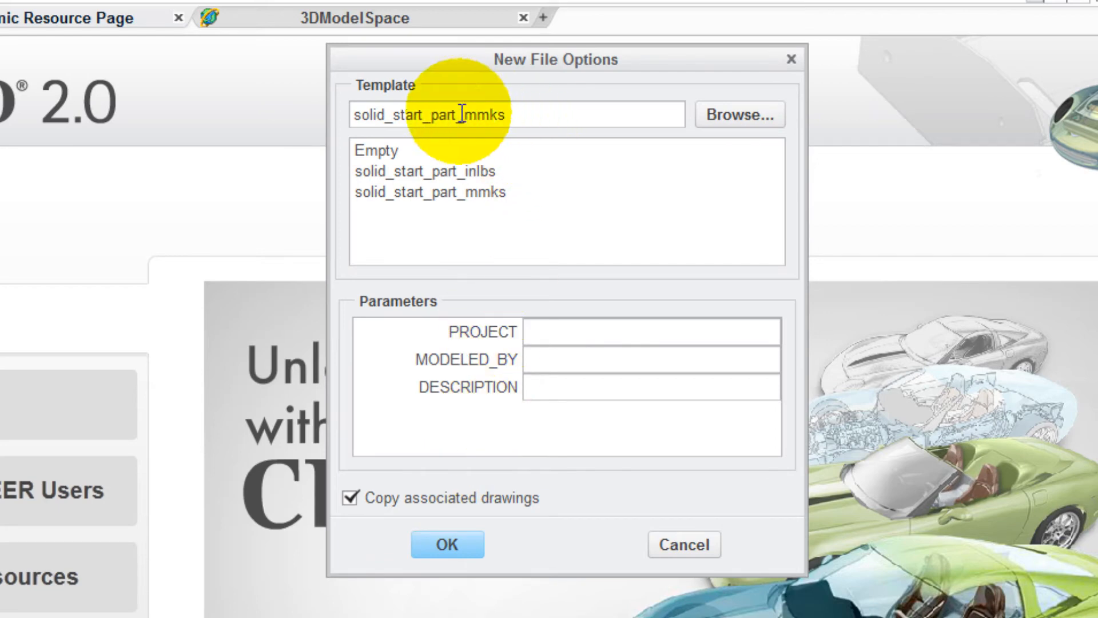
double_click(506, 114)
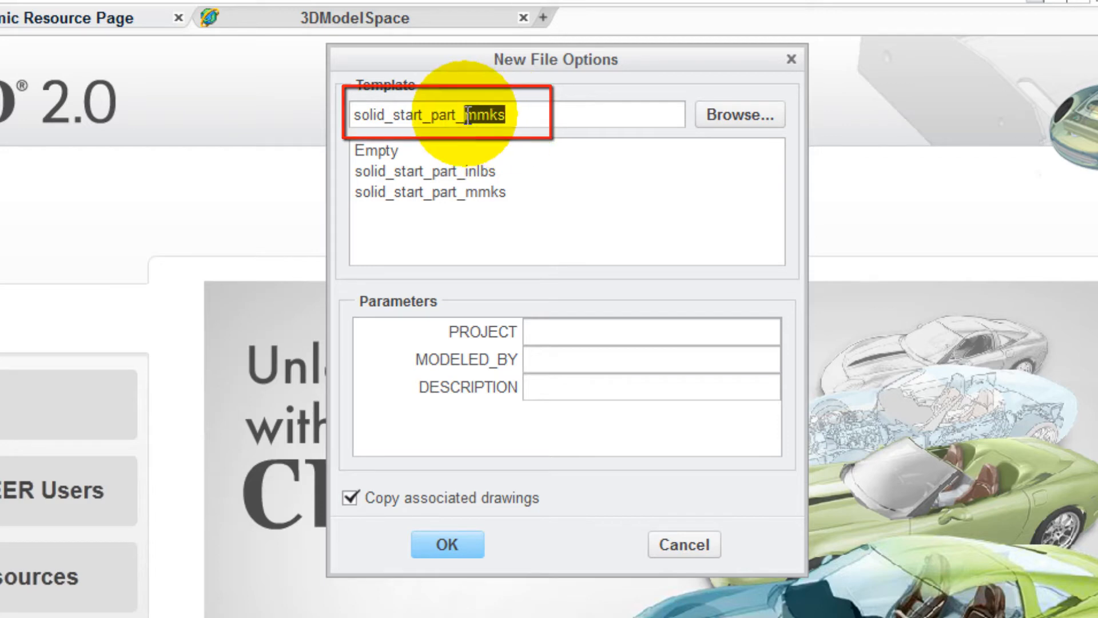
left_click(508, 114)
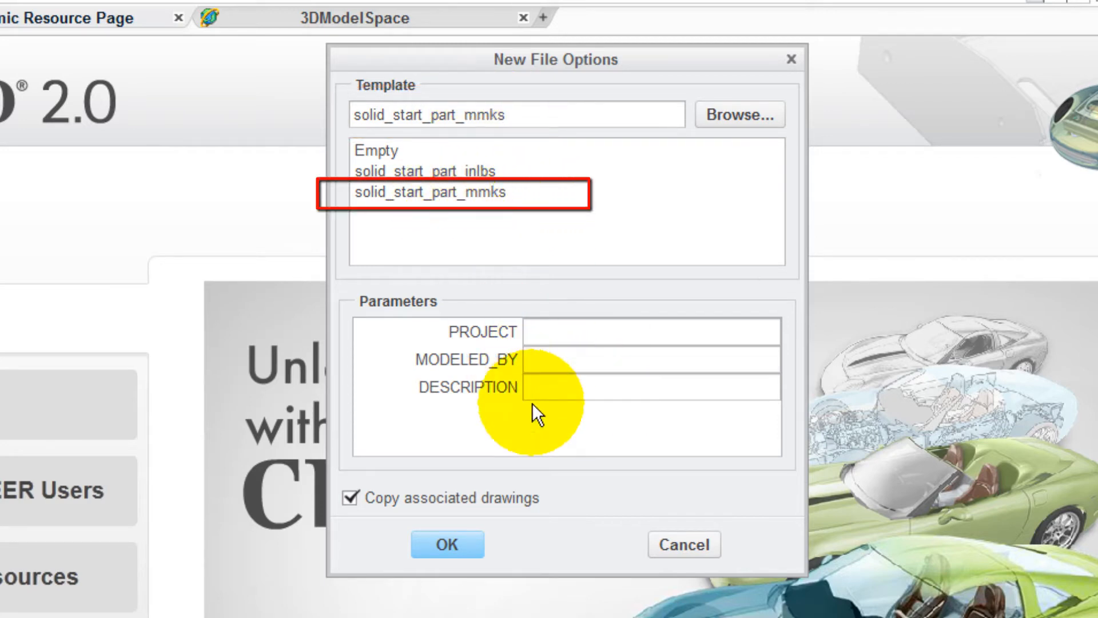
left_click(443, 541)
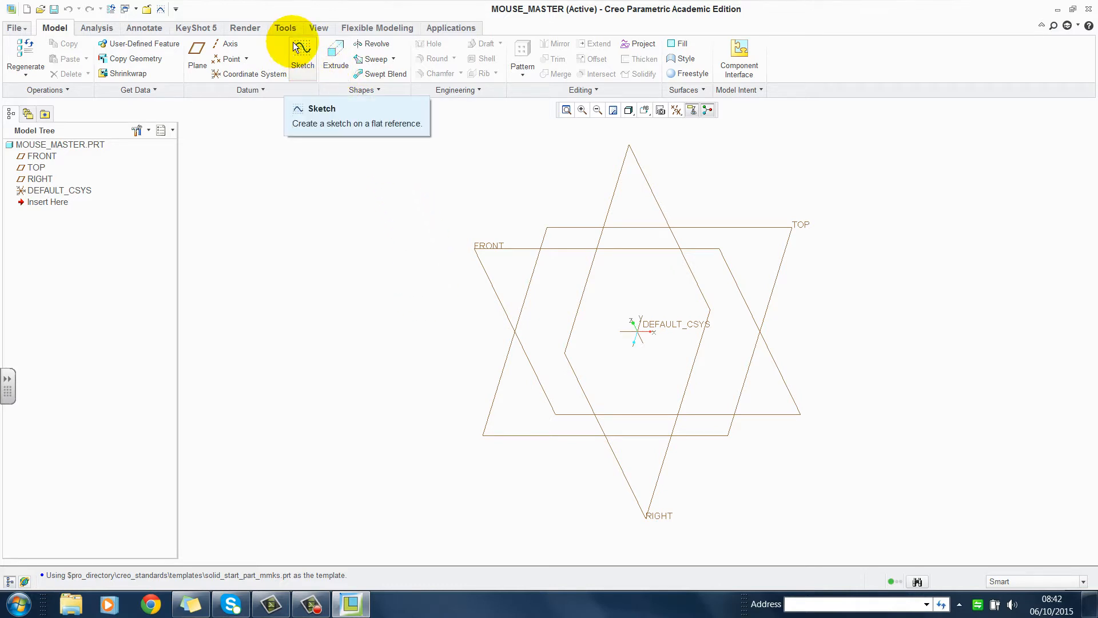
- Start a sketch on the TOP datum plane with the FRONT plane as the orientation reference facing Bottom
left_click(306, 56)
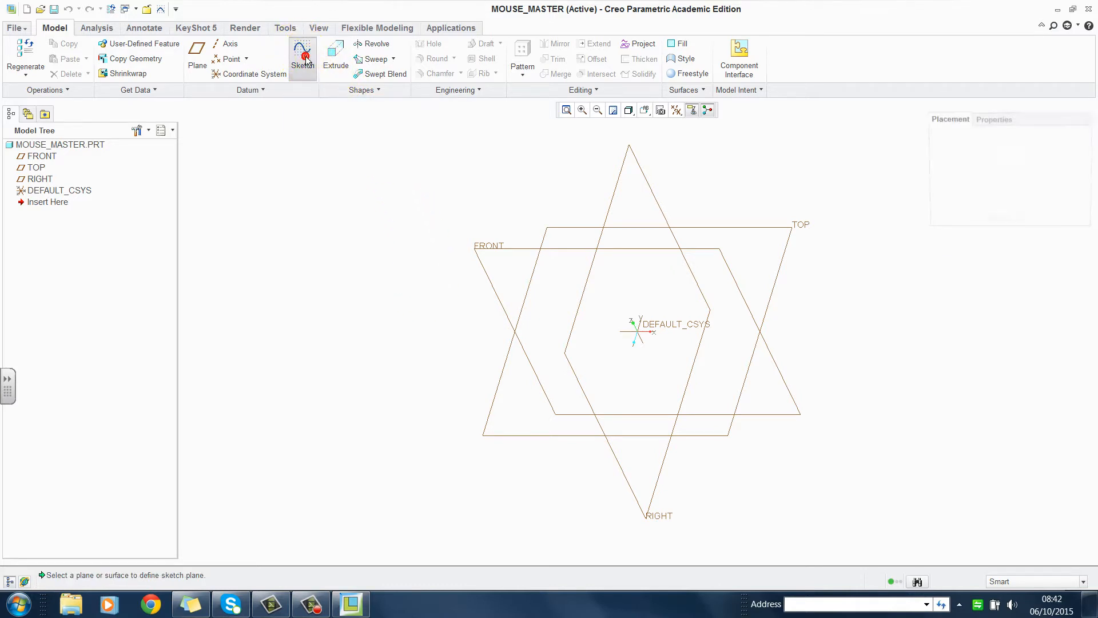
left_click(808, 225)
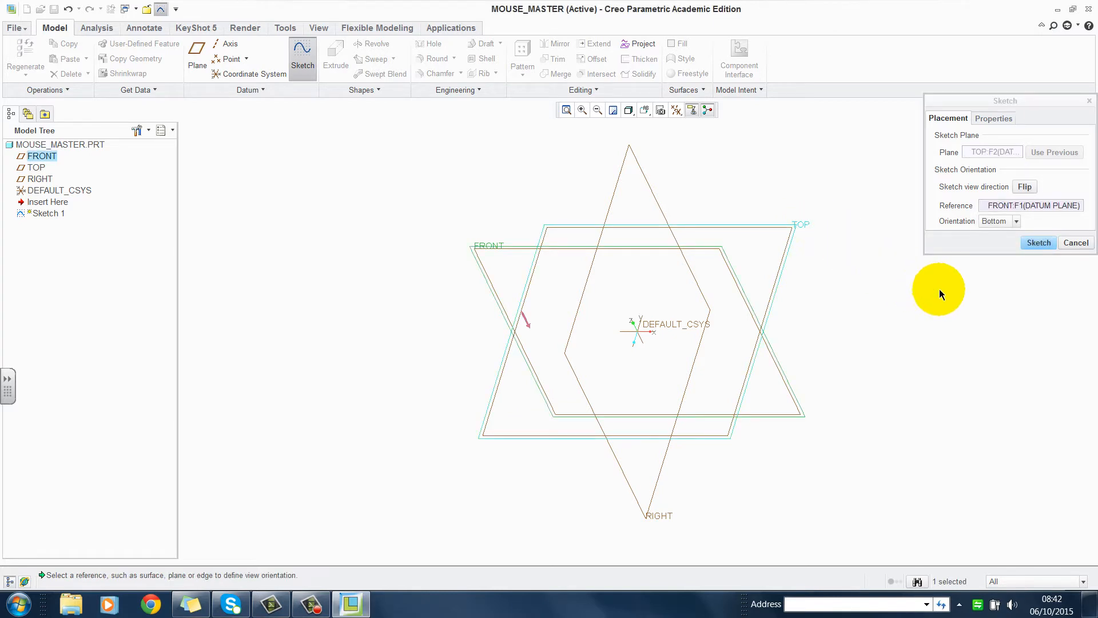
left_click(1040, 243)
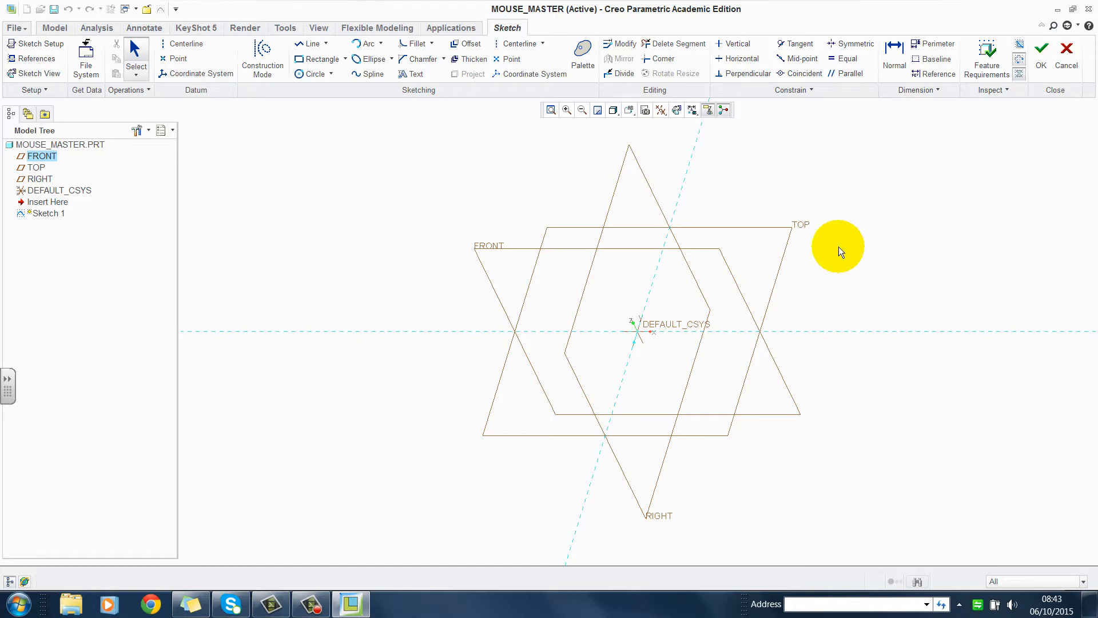
- Draw two sketch centerlines through the origin, one along the vertical reference and one along the horizontal reference
left_click(513, 43)
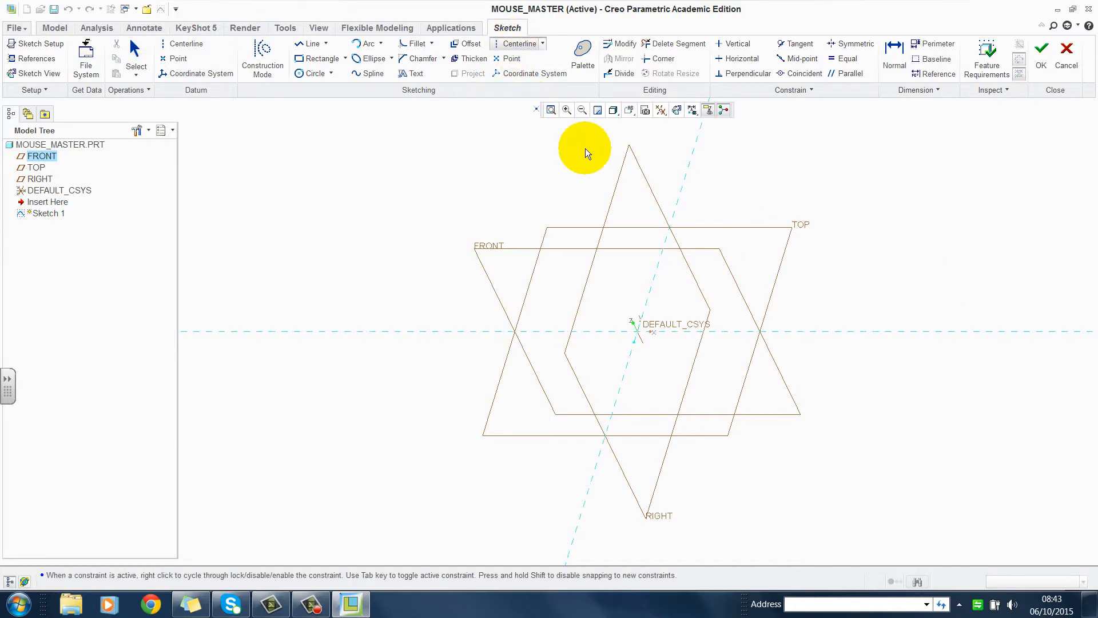
left_click(688, 167)
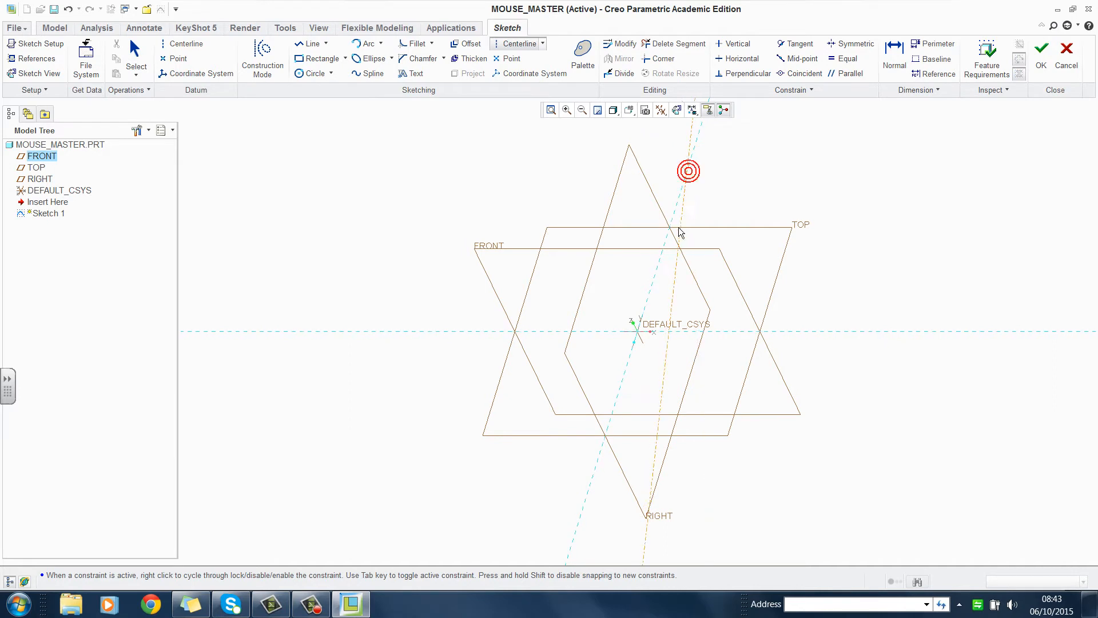
left_click(658, 264)
left_click(809, 335)
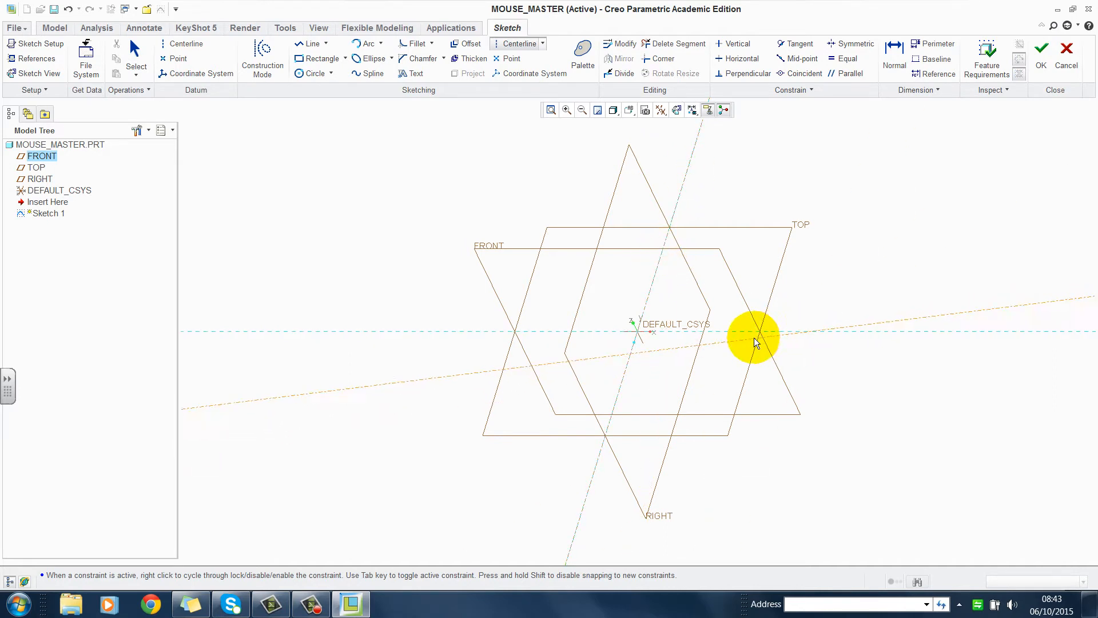
left_click(734, 332)
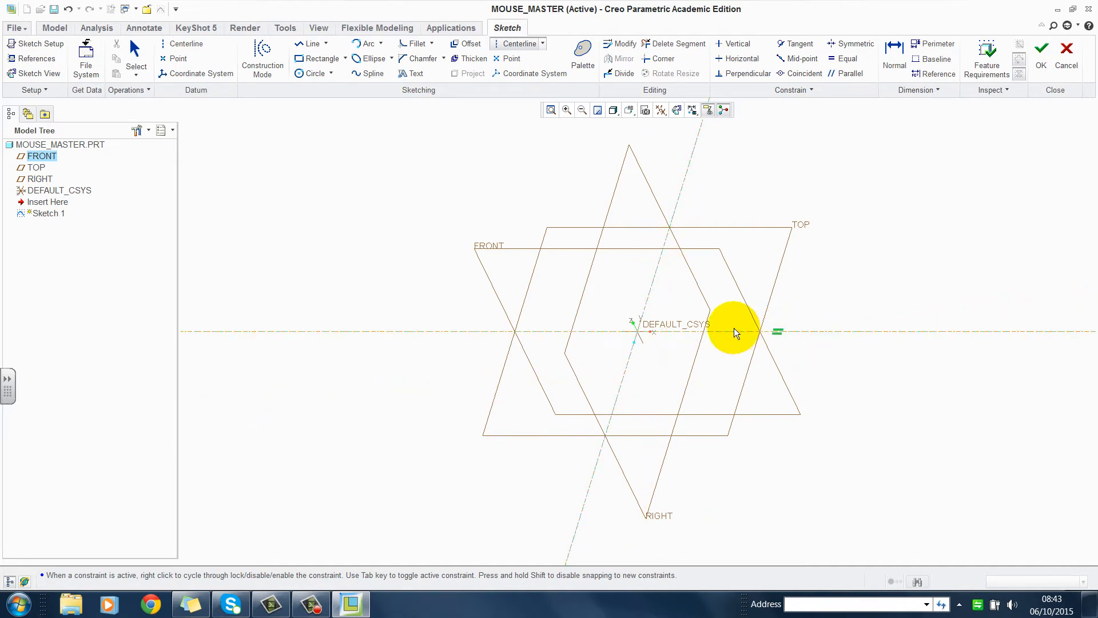
- Sketch a circle about 270 mm in diameter, centred on the vertical centerline about 320 mm above the horizontal one
left_click(301, 75)
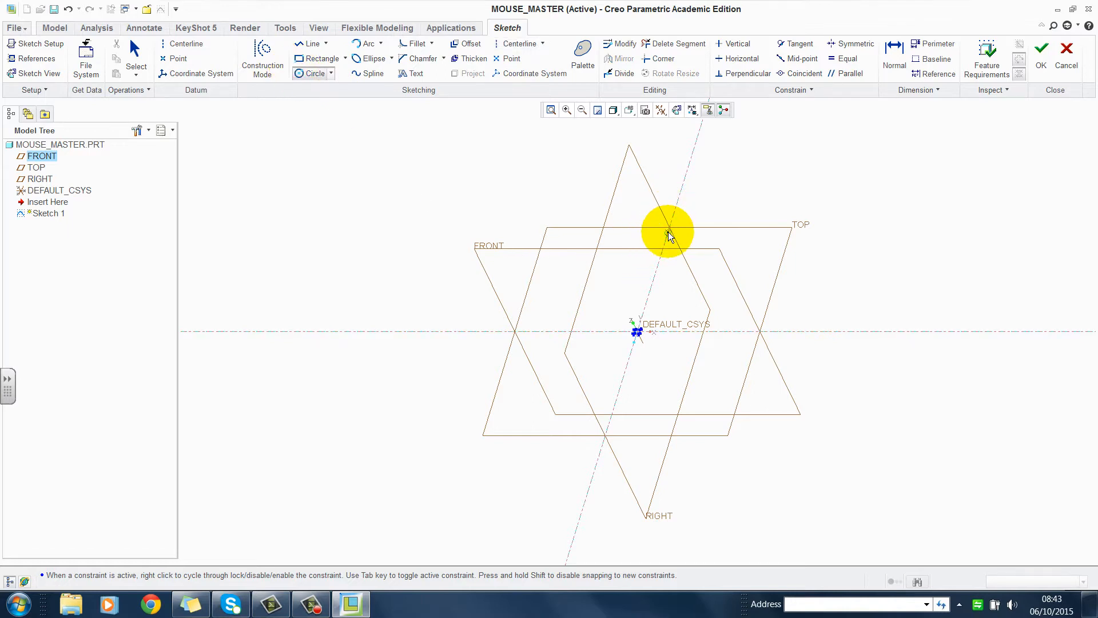
left_click(678, 200)
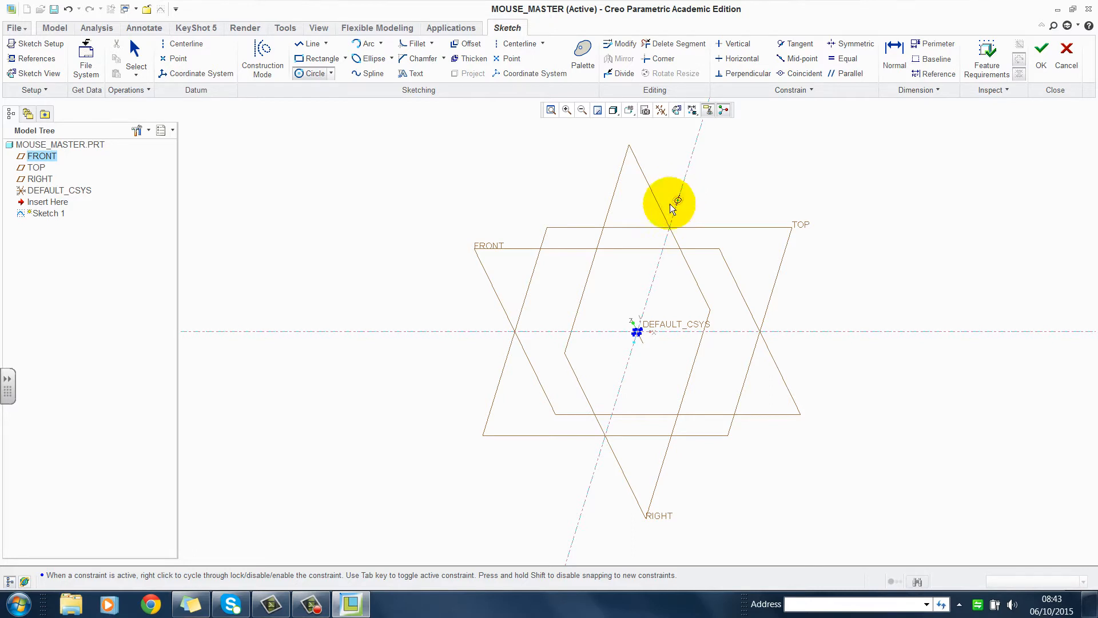
left_click(626, 243)
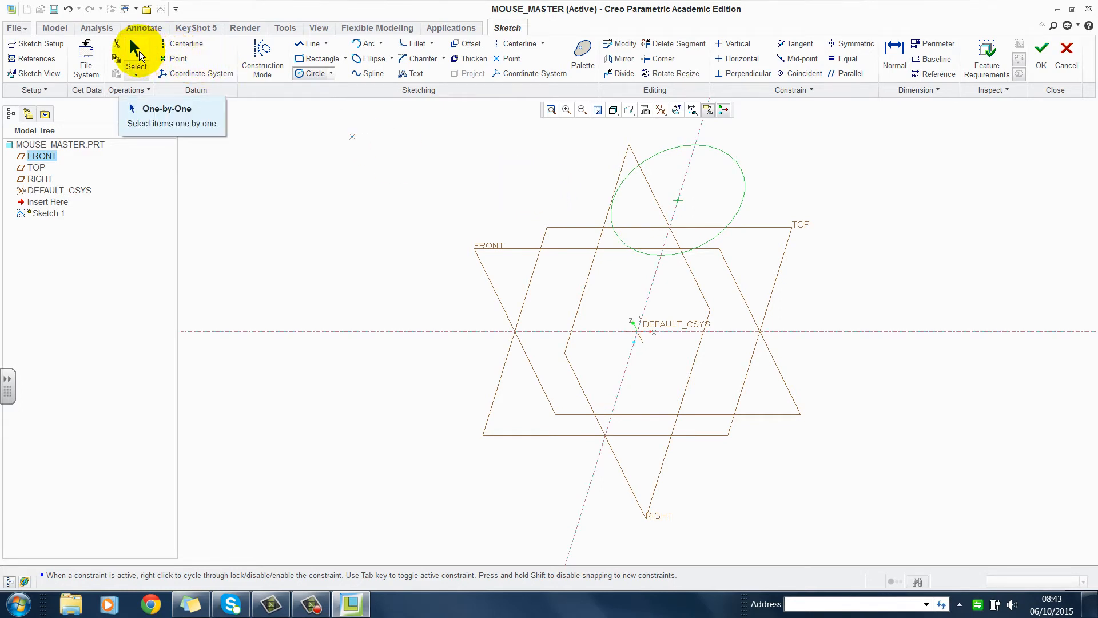
left_click(137, 55)
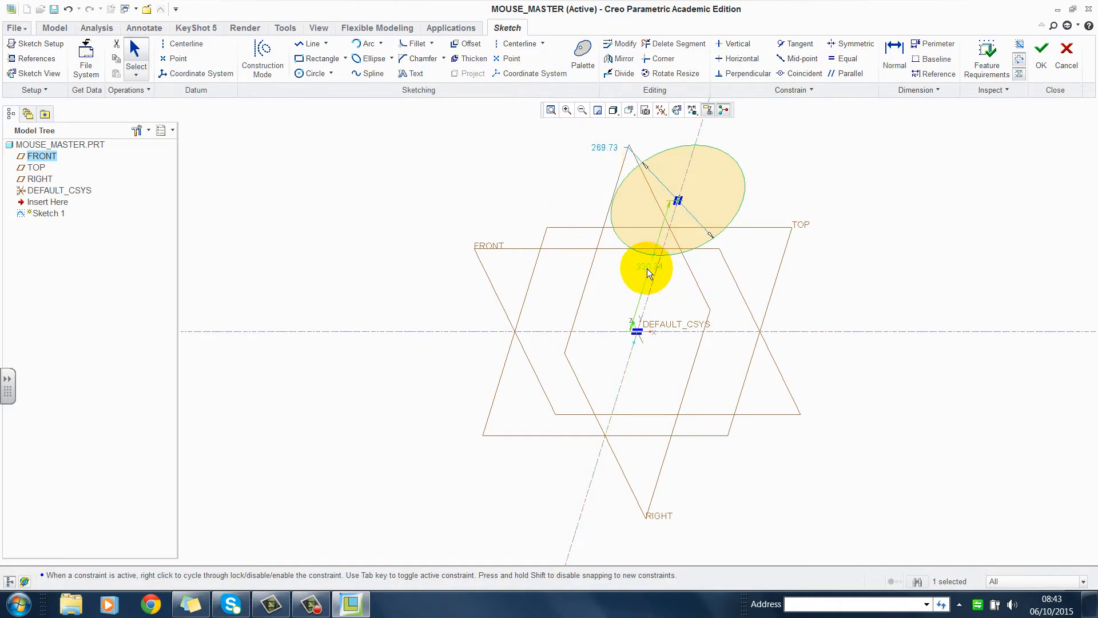
- Move the circle's centre-distance dimension clear of the geometry and set it to 55 mm from the horizontal centerline
left_click_drag(647, 269, 406, 262)
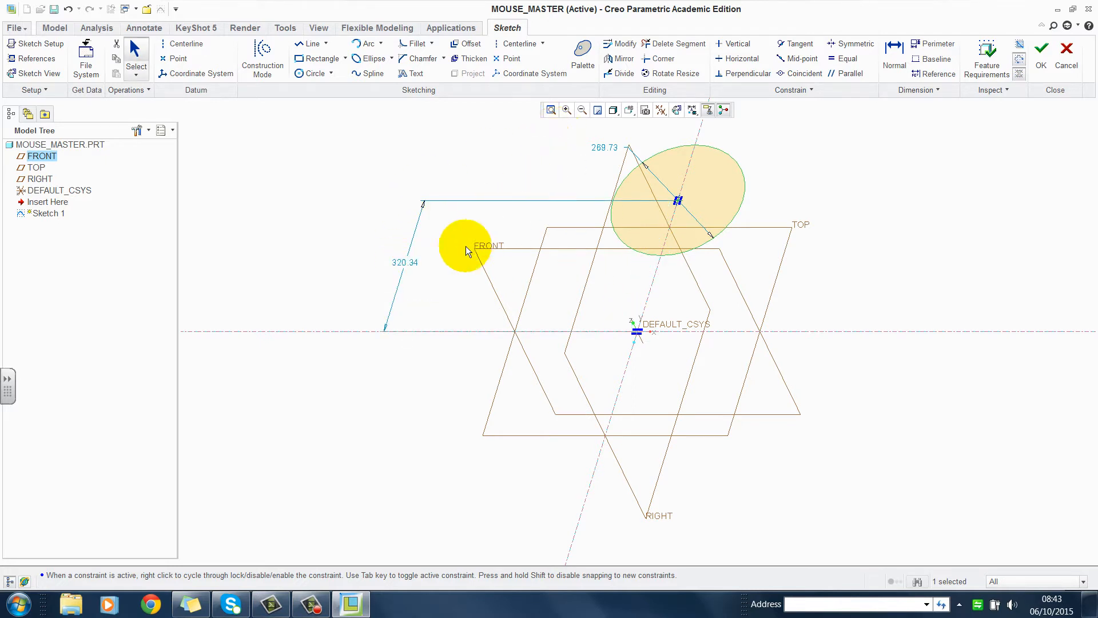
double_click(409, 262)
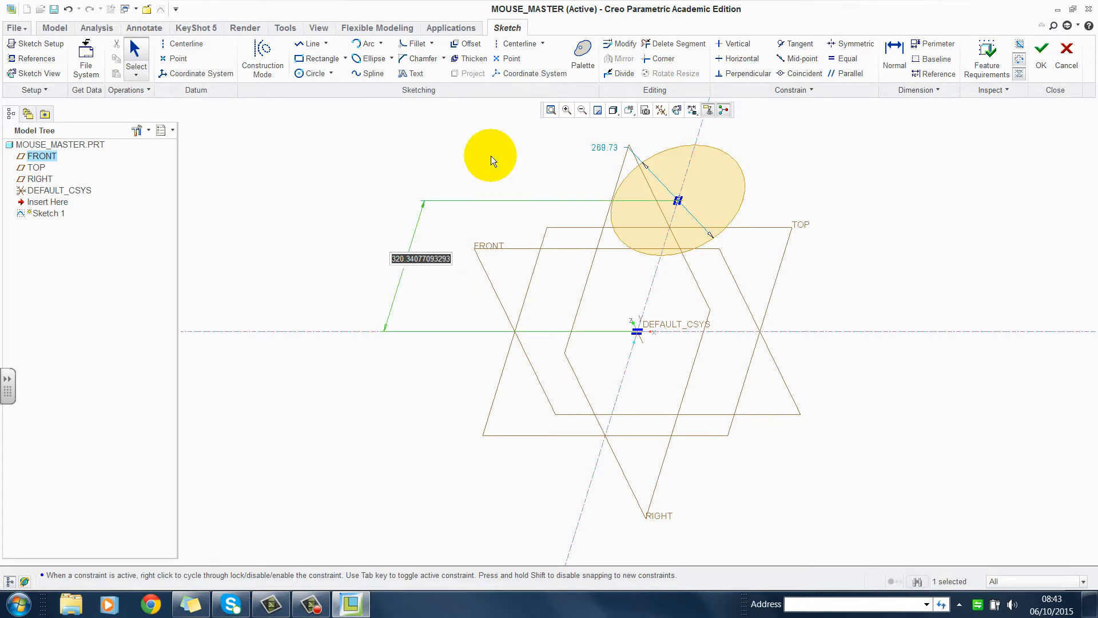
type("55")
key("Return")
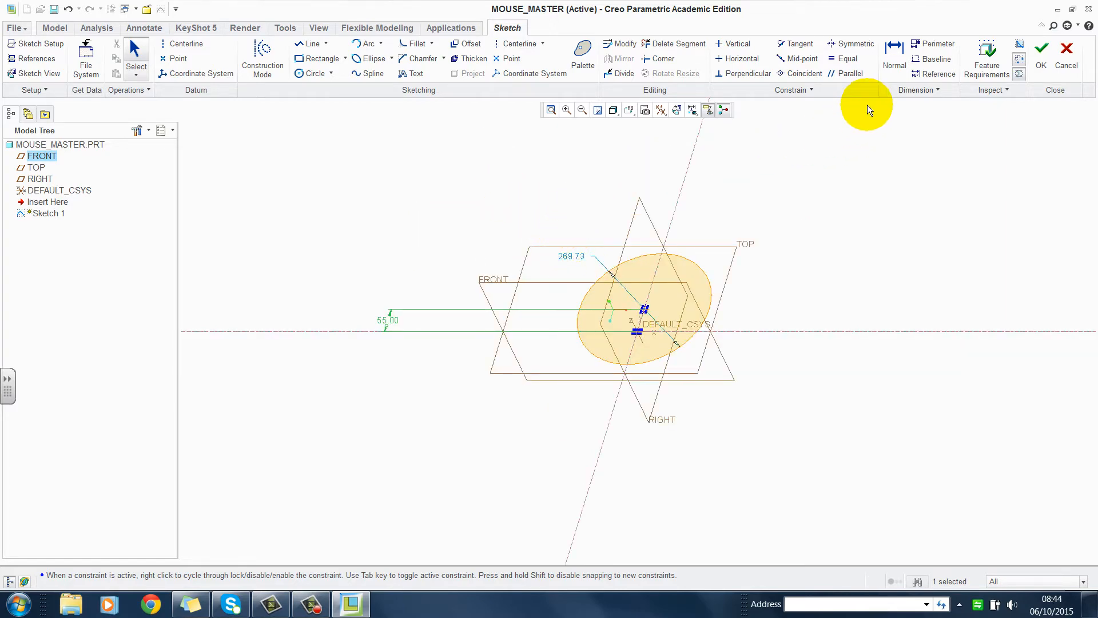
- Add a radius dimension to the circle and set it to 20 mm
left_click(896, 60)
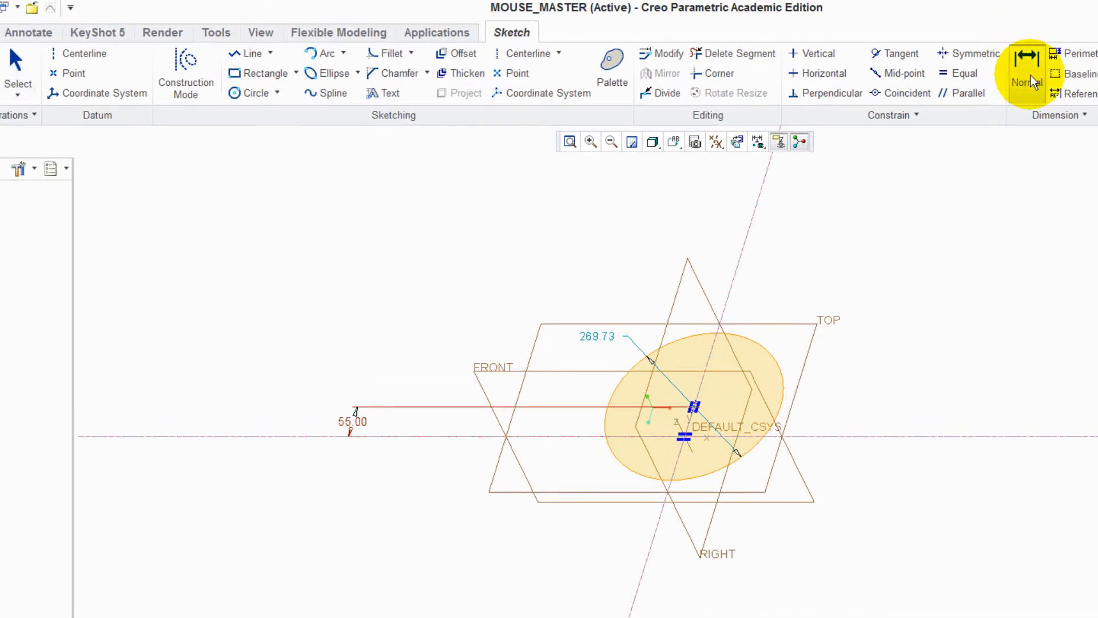
left_click(1030, 75)
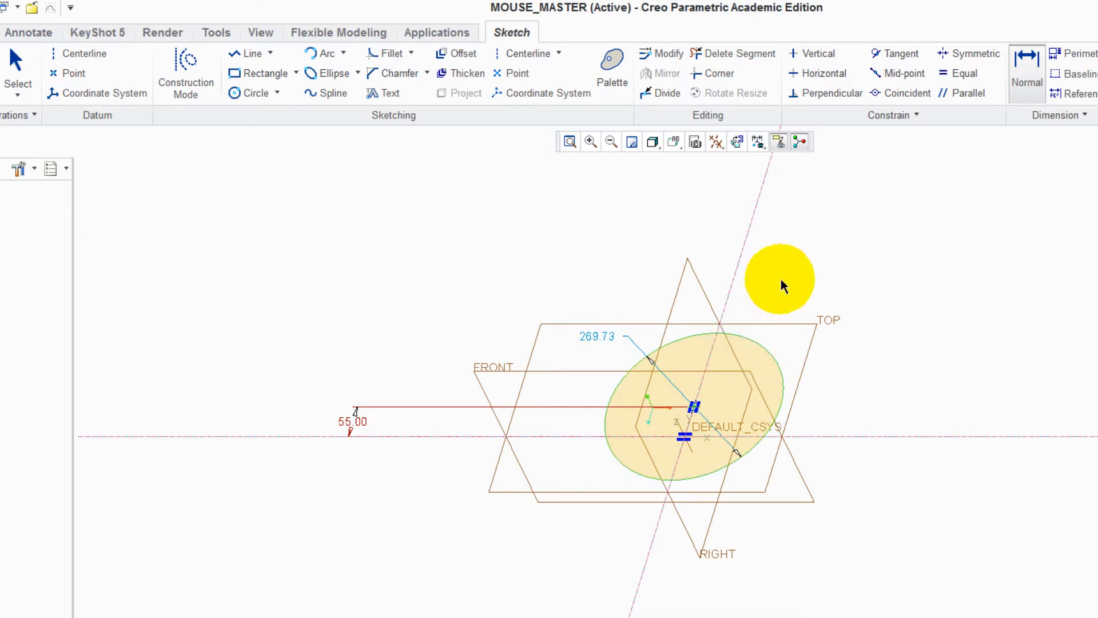
middle_click(784, 276)
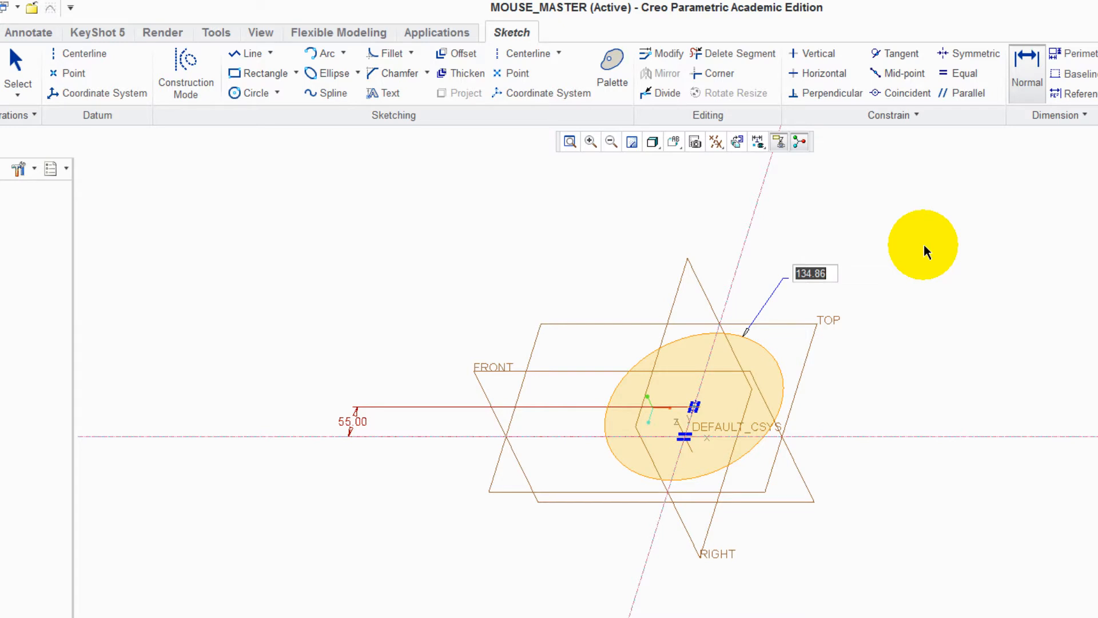
type("20")
key("Return")
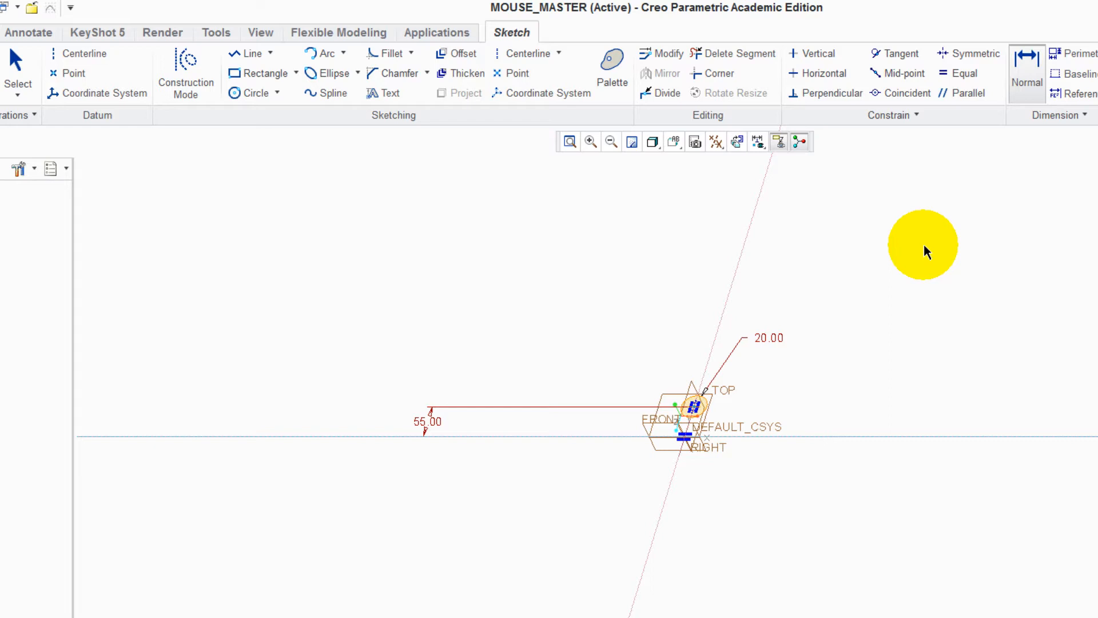
- Place a construction point on the upper-left part of the circle, about 12.1 mm from the vertical centerline
left_click(570, 143)
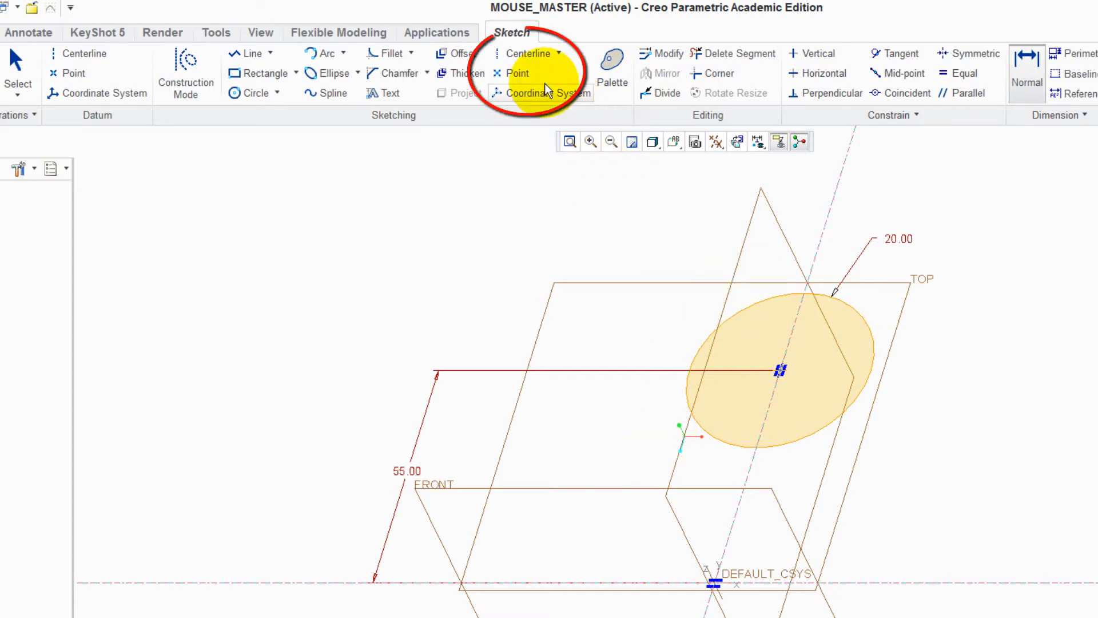
left_click(518, 74)
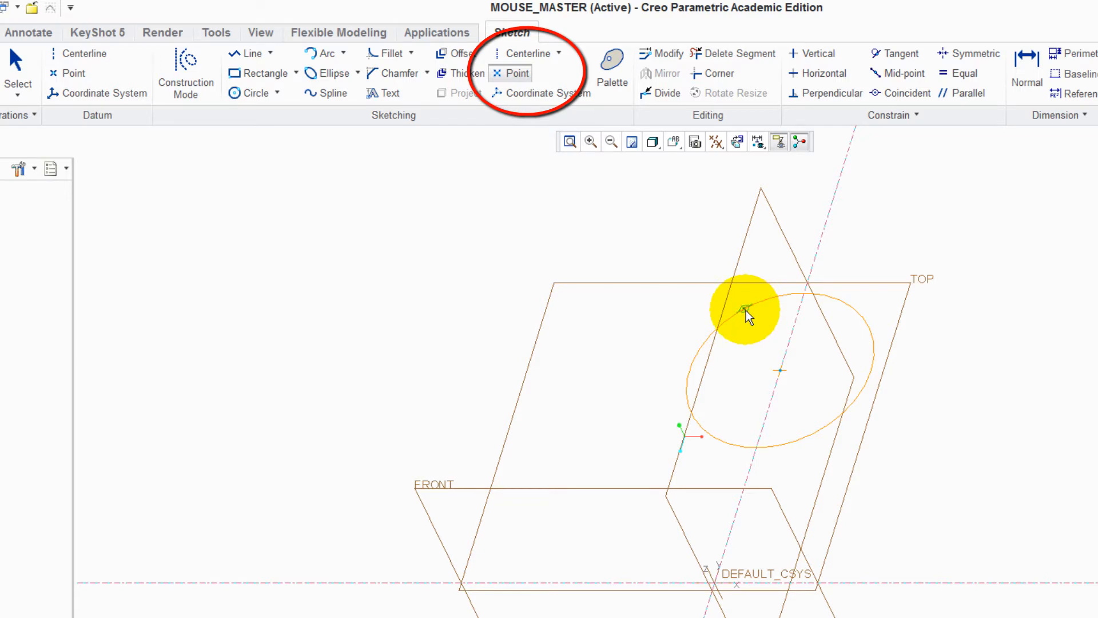
left_click(745, 309)
middle_click(598, 215)
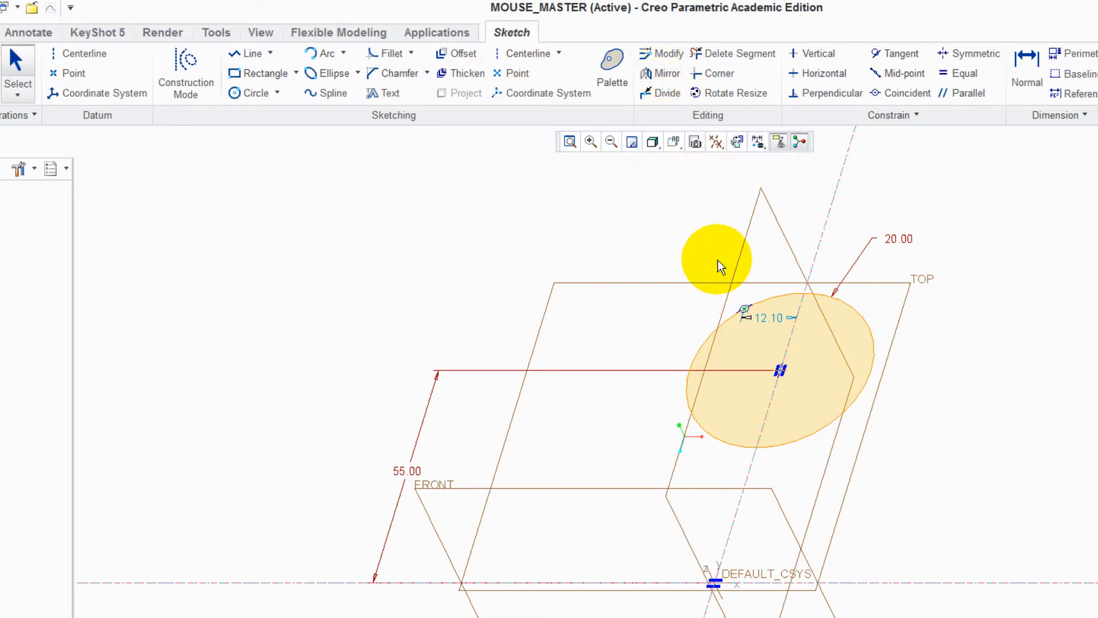
- Mirror the construction point about the vertical centerline onto the other side of the circle
left_click_drag(714, 287, 761, 324)
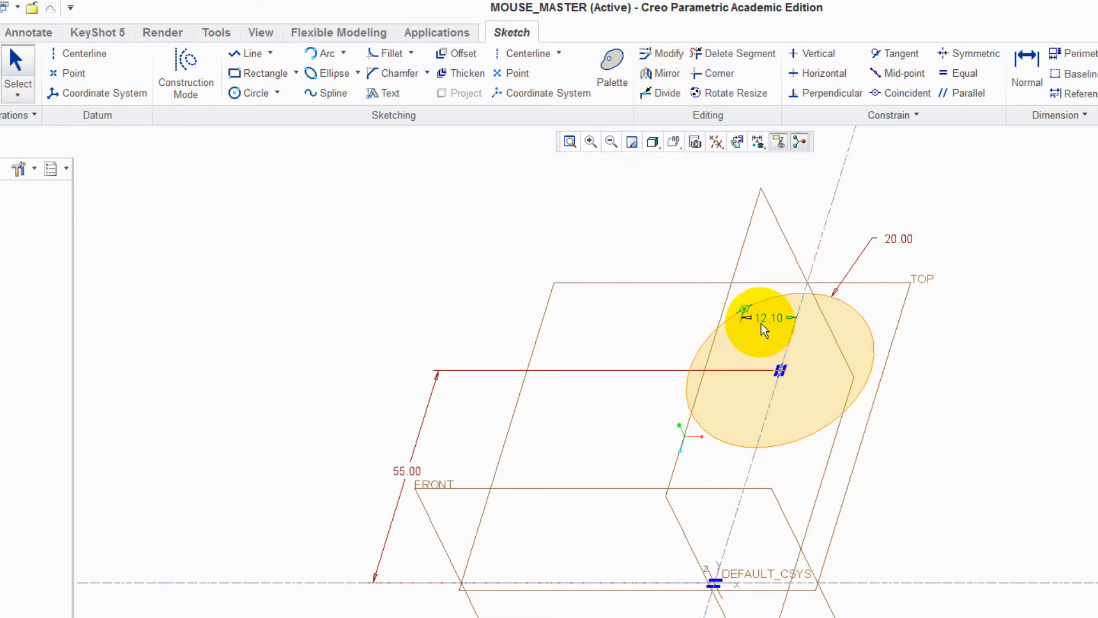
left_click(661, 74)
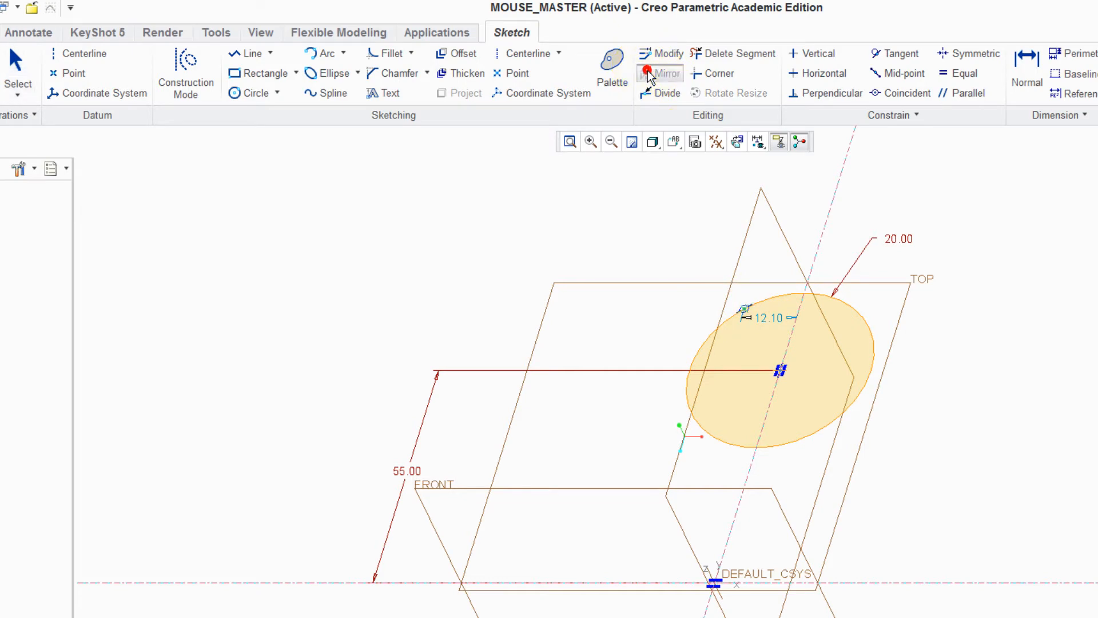
left_click(841, 188)
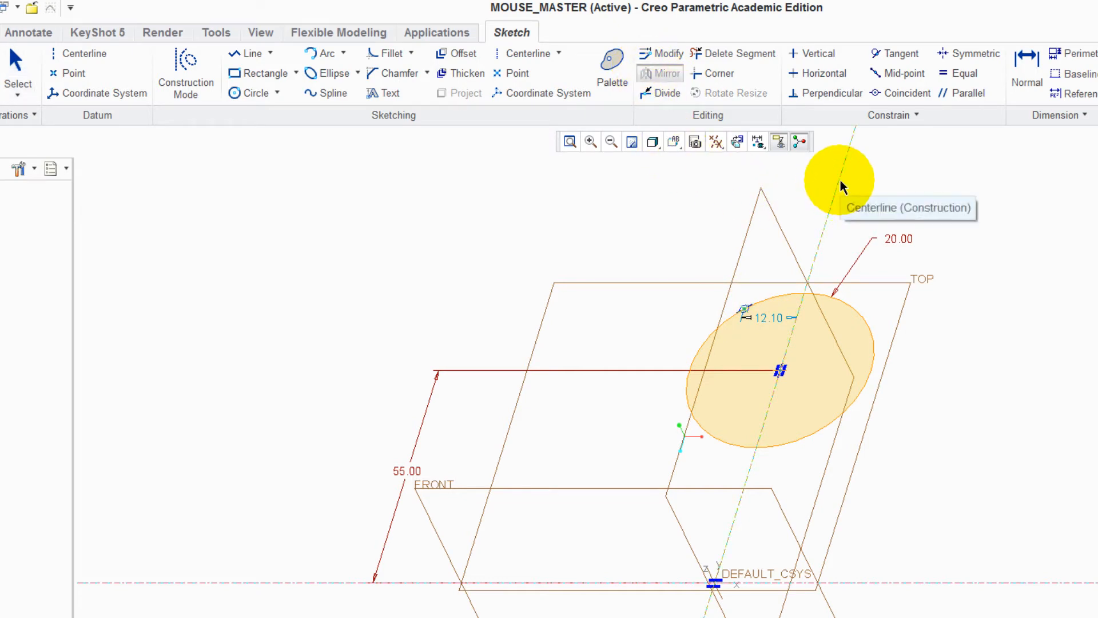
left_click(840, 181)
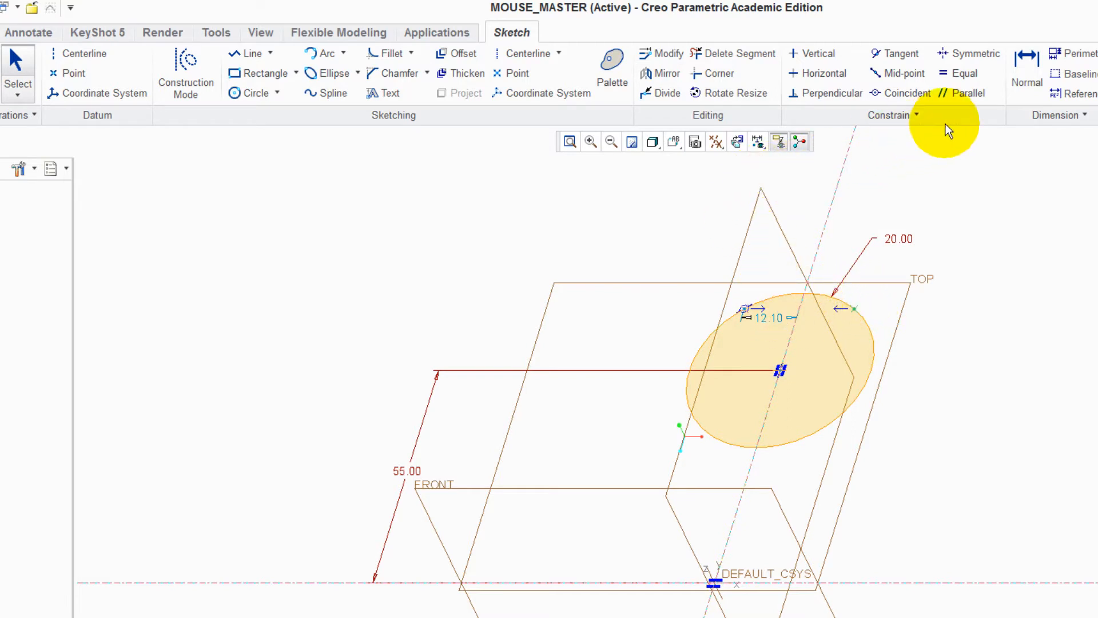
- Dimension the distance between the two mirrored points on the circle and set it to 30 mm
left_click(1023, 67)
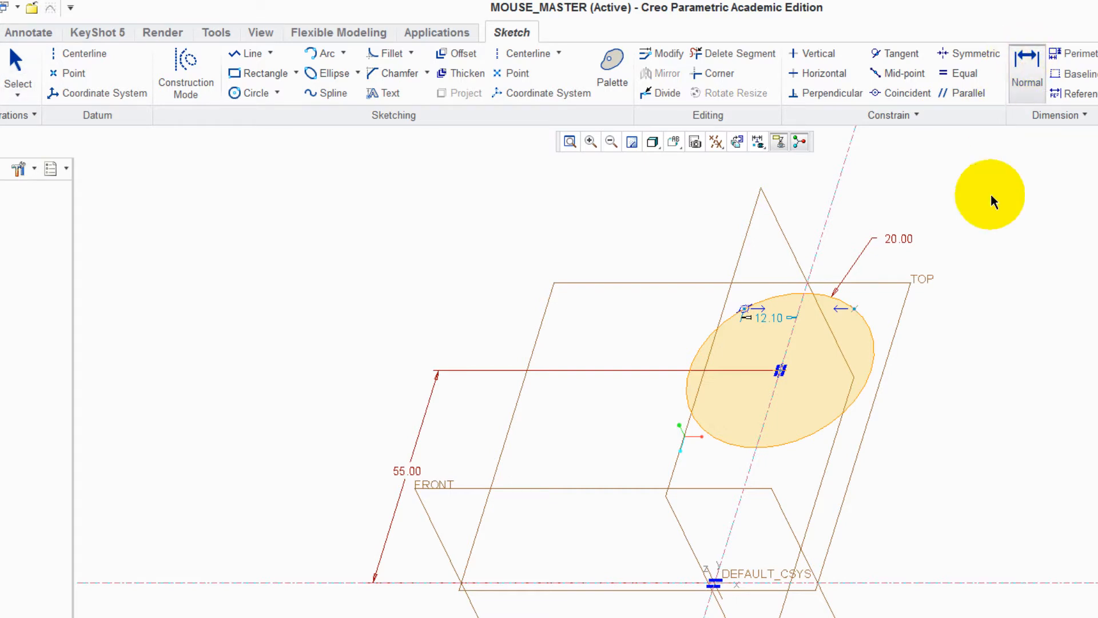
left_click(853, 308)
left_click(745, 309)
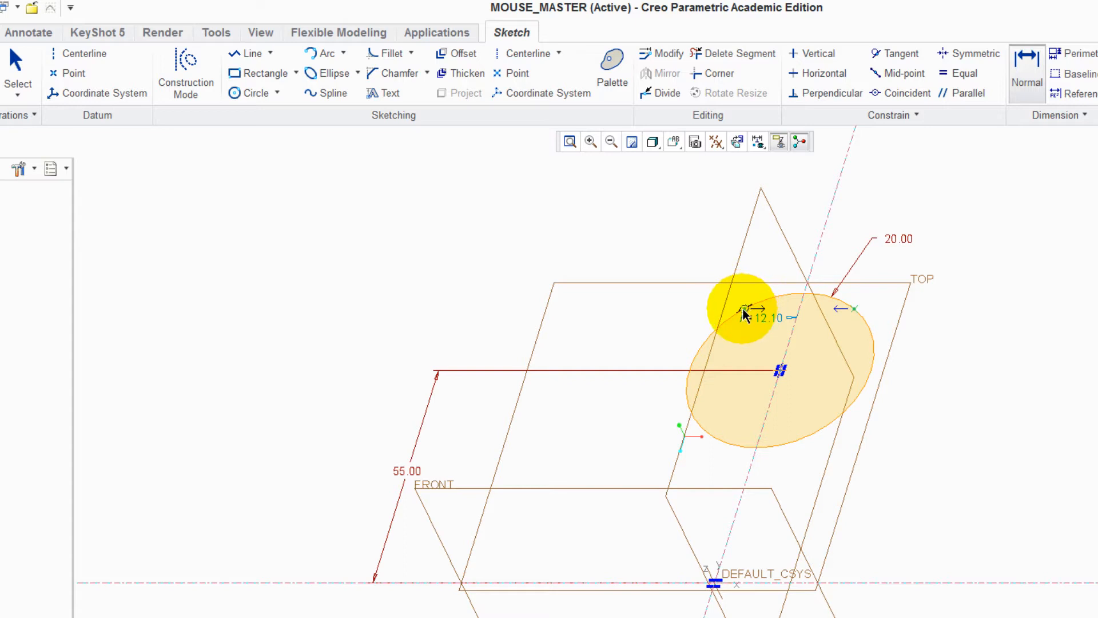
middle_click(845, 228)
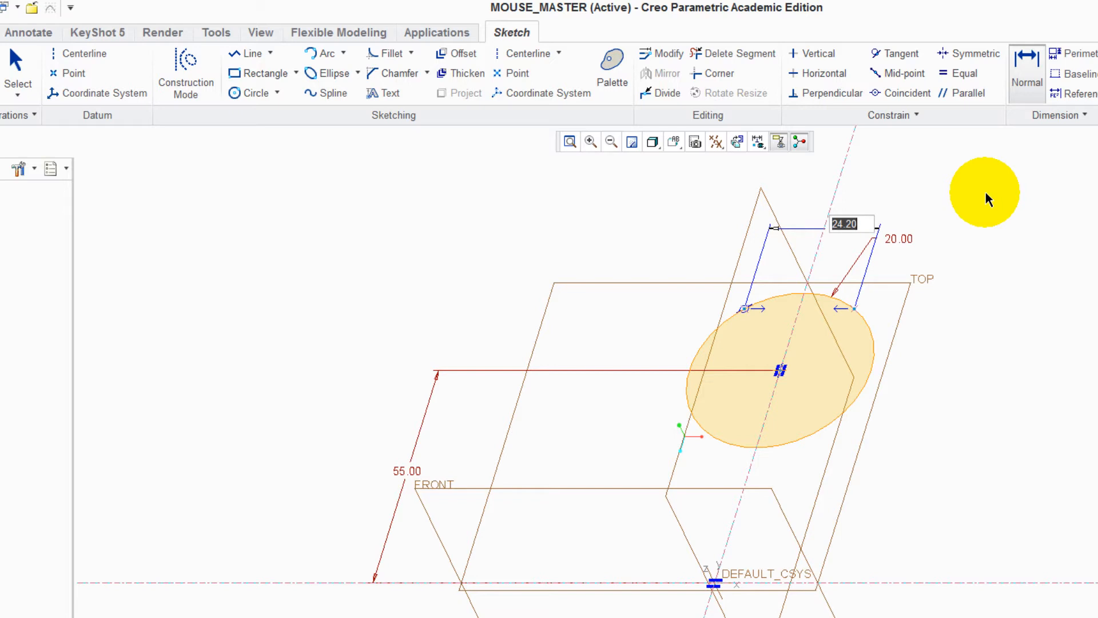
type("30")
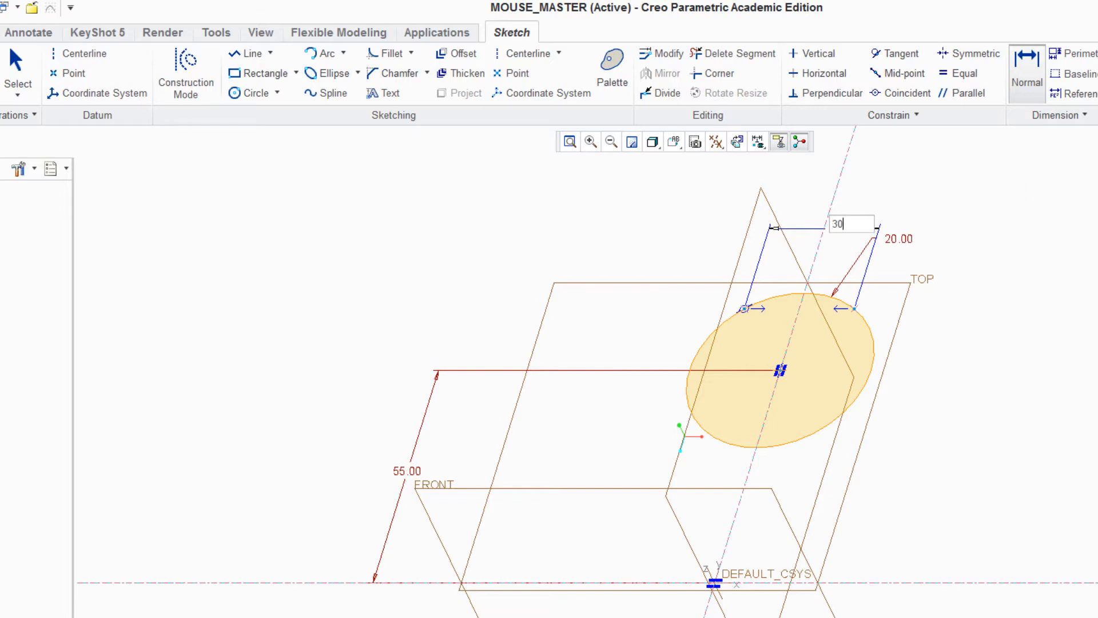
key("Return")
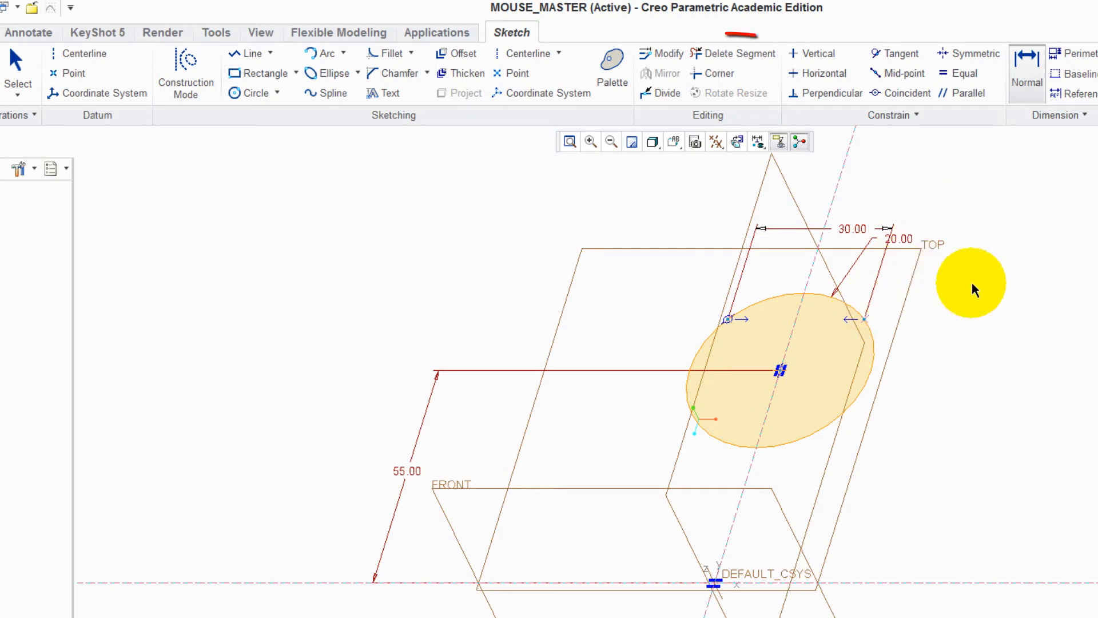
- Trim away the lower portions of the circle with Delete Segment, keeping only the upper arc between the two points
left_click(747, 56)
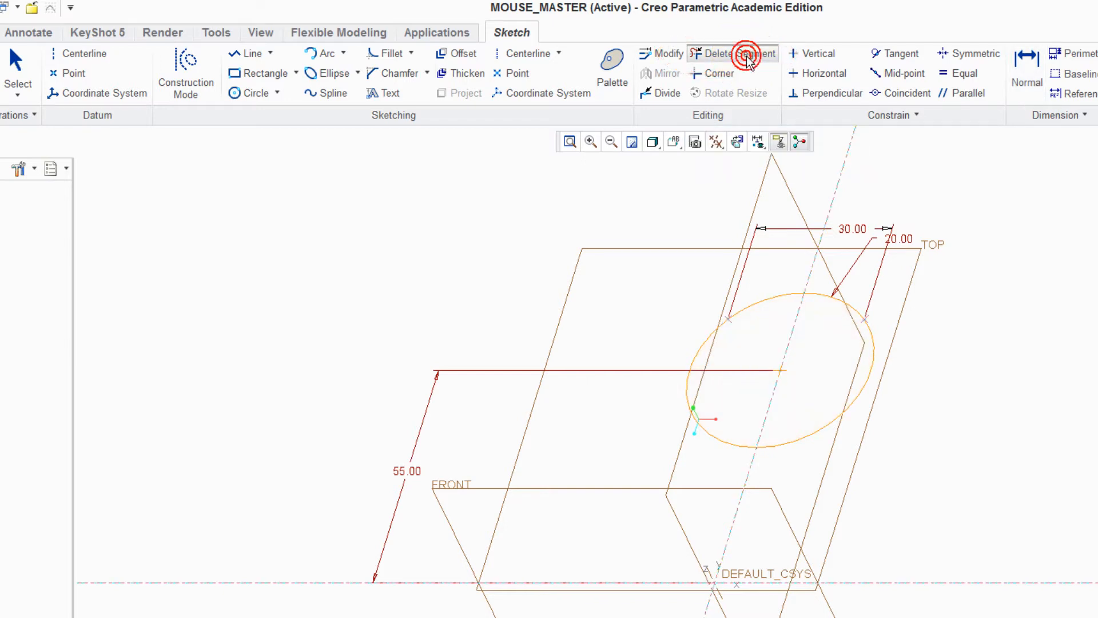
left_click(875, 362)
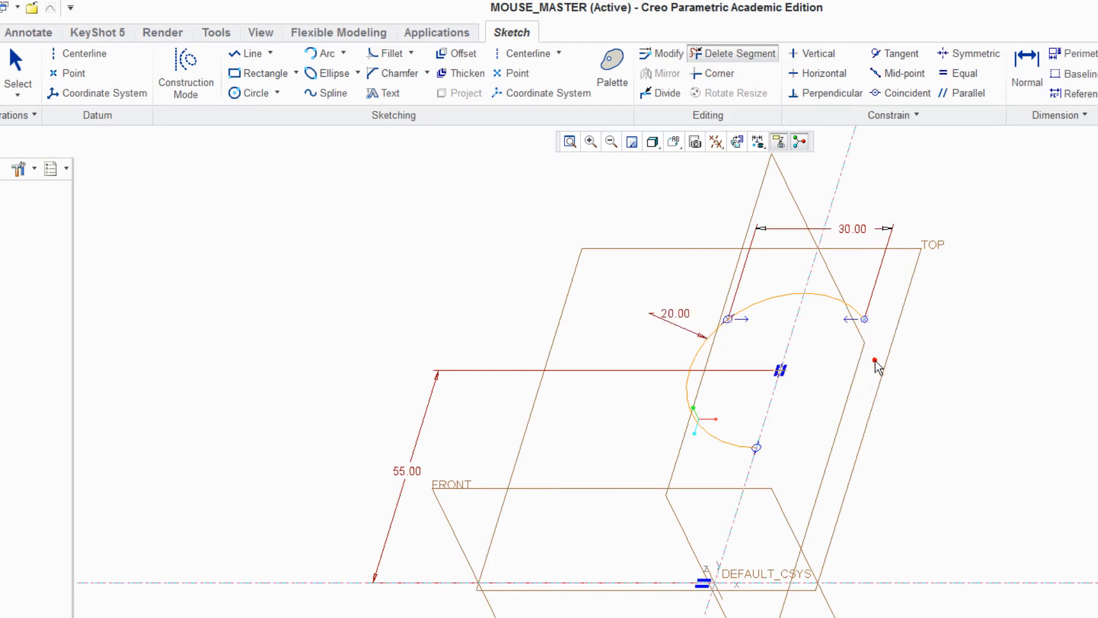
left_click(696, 356)
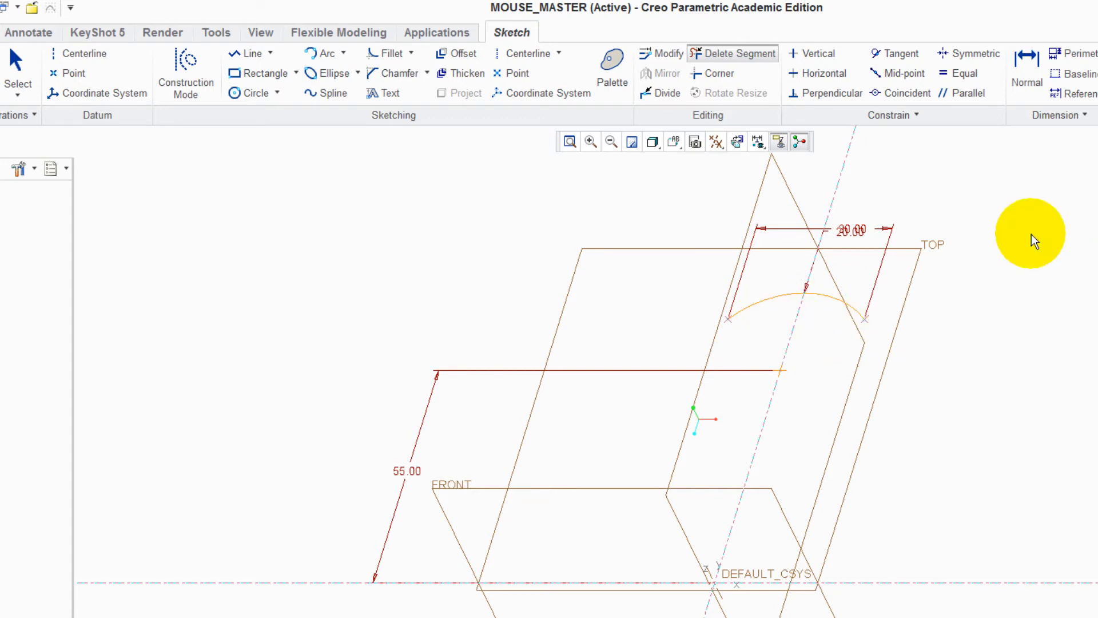
middle_click(1032, 234)
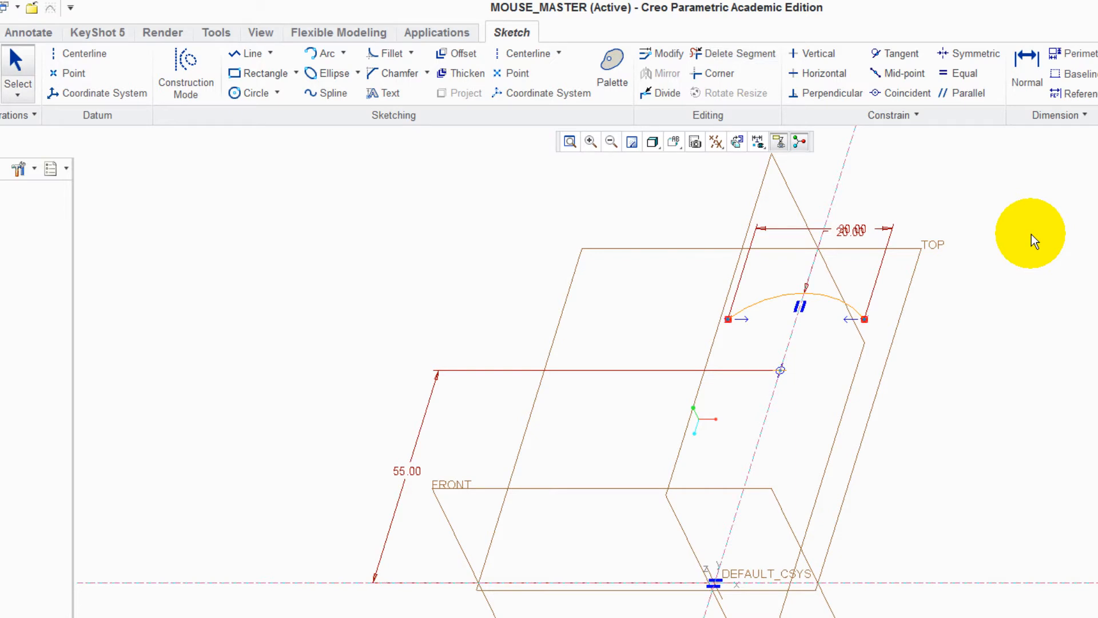
- Sketch a circle about 56 mm in diameter, centred on the vertical centerline about 60 mm below the horizontal one
scroll(1031, 235, "up", 3)
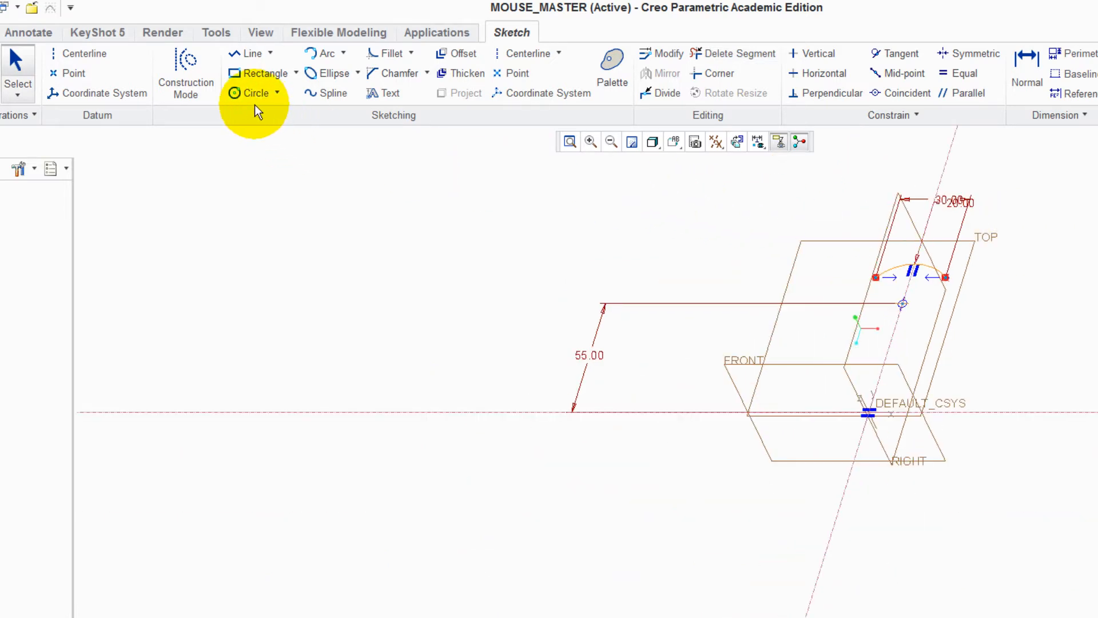
left_click(235, 94)
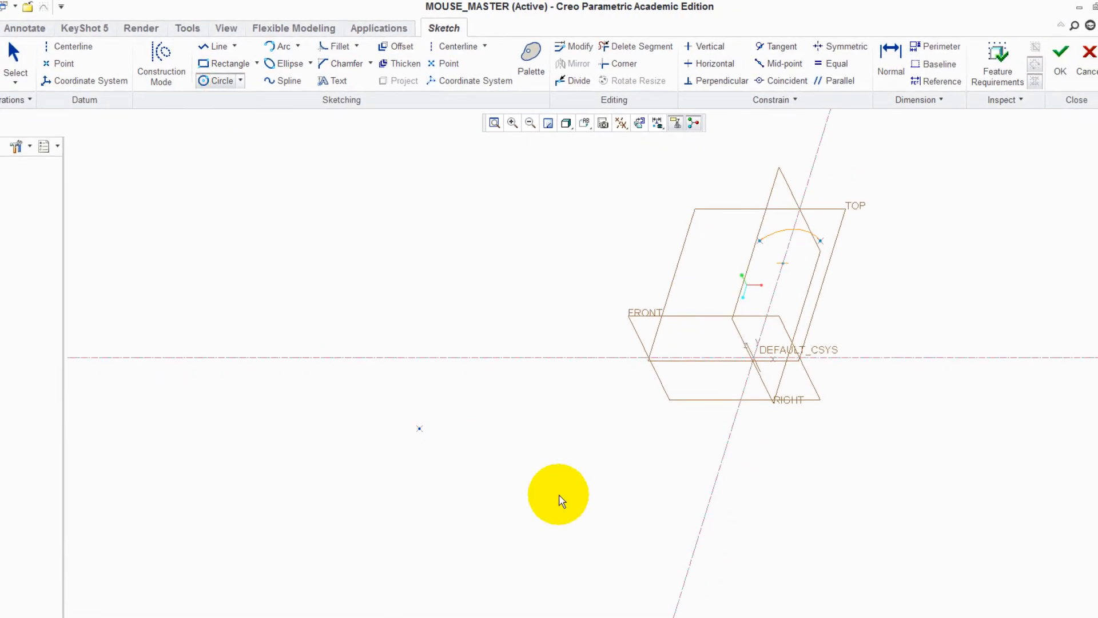
left_click(723, 461)
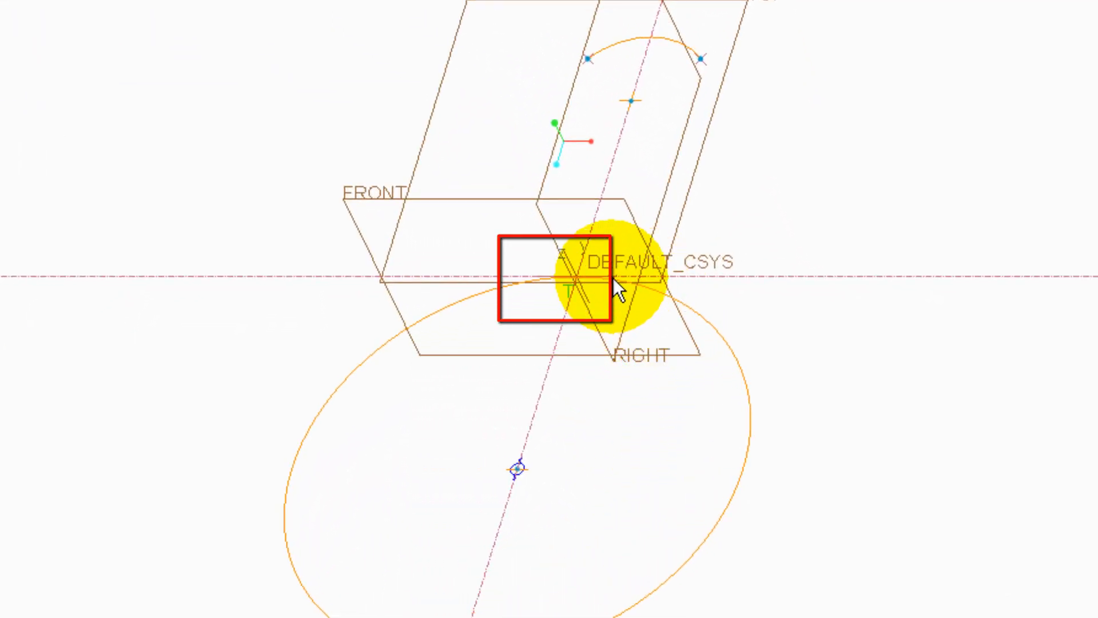
left_click(600, 396)
middle_click(700, 395)
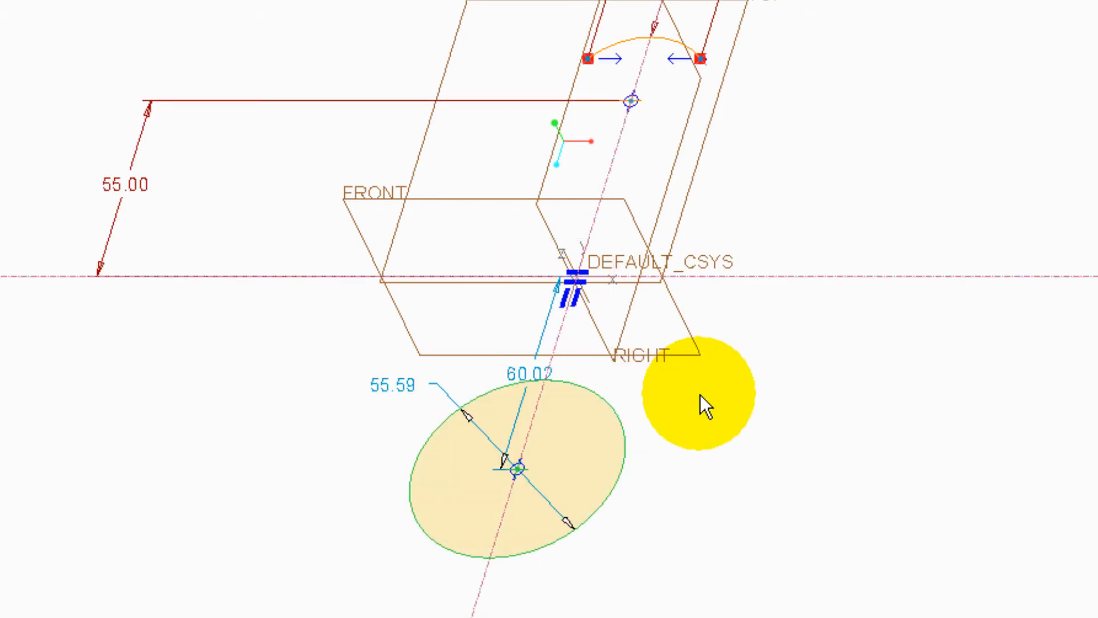
- Move the new circle's centre-distance and diameter dimensions clear of the geometry
left_click(521, 378)
left_click_drag(555, 373, 850, 444)
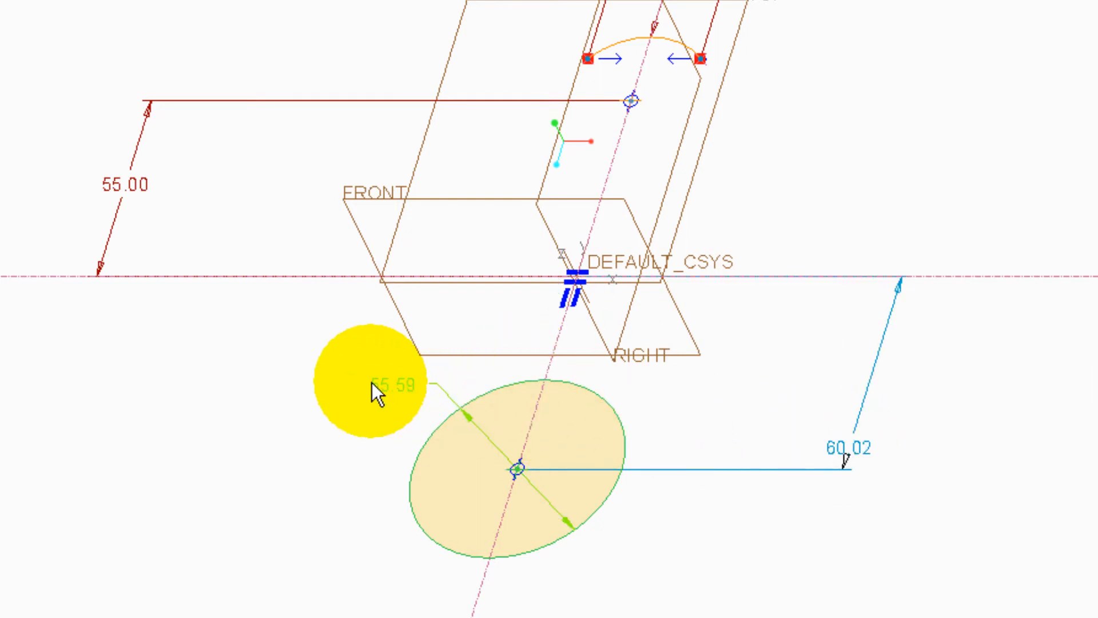
left_click_drag(372, 382, 324, 531)
left_click(431, 236)
- Add a radius dimension to the new lower circle and set it to 60 mm
left_click(1018, 92)
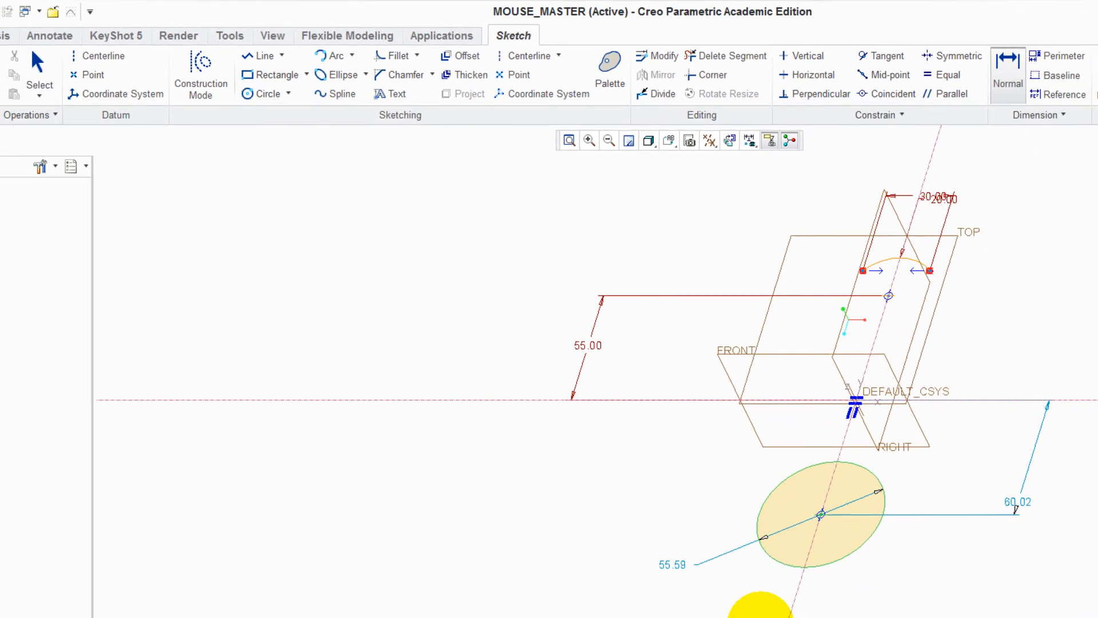
middle_click(751, 571)
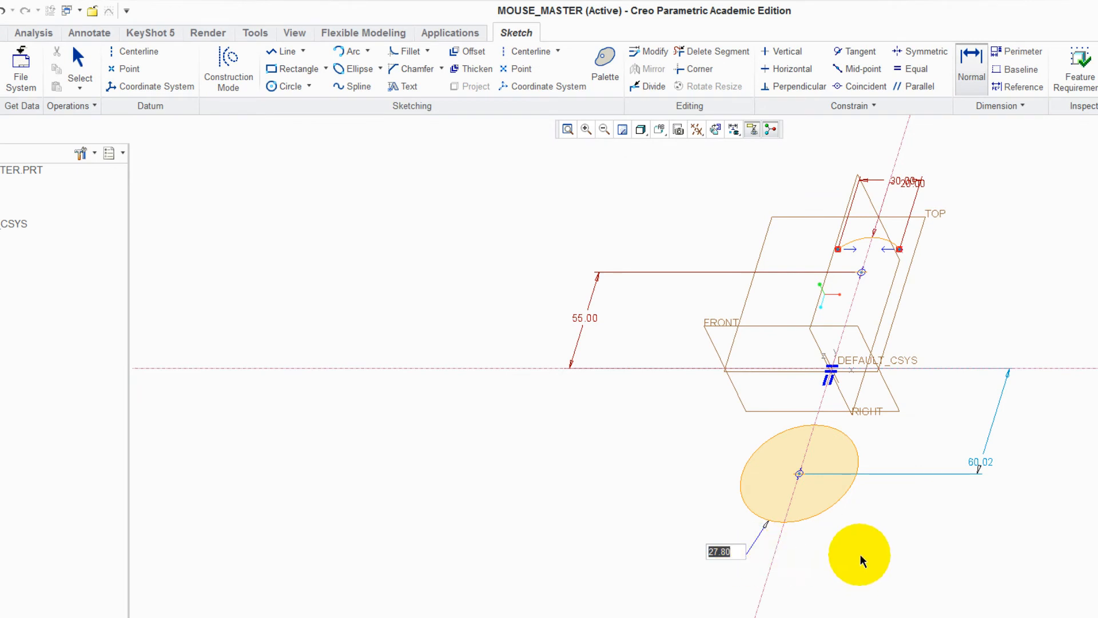
type("60")
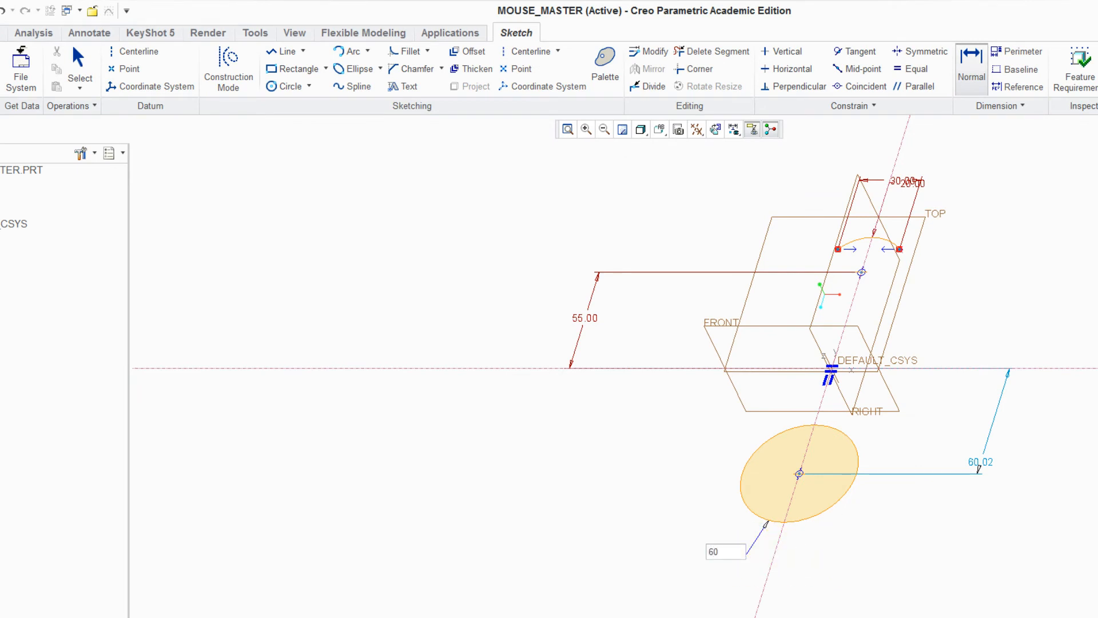
middle_click(862, 558)
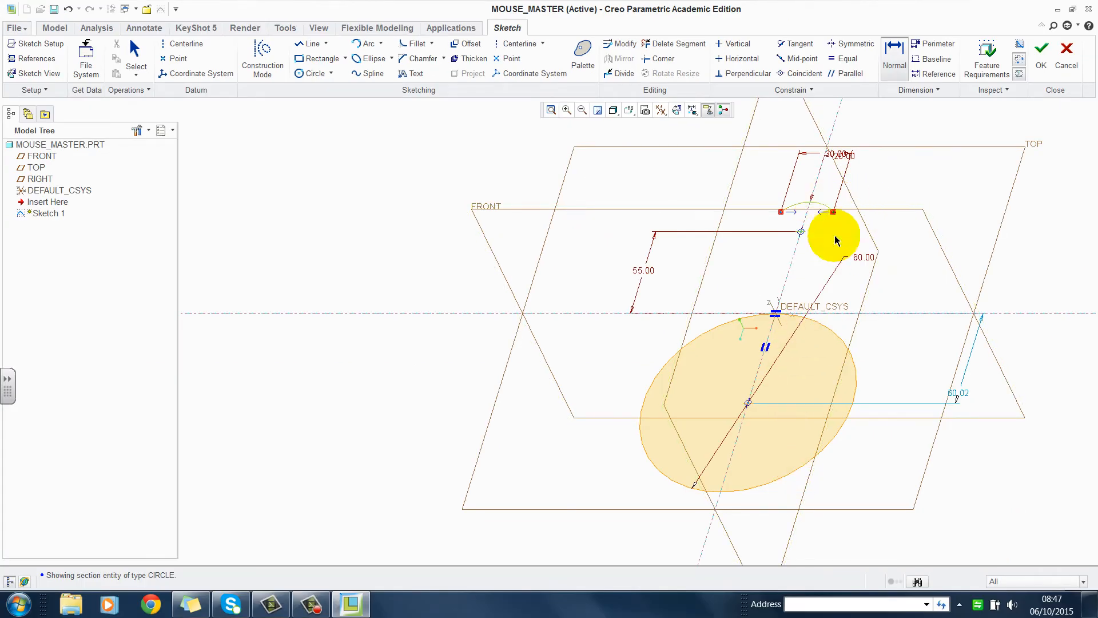
- Dimension the overall distance from the top of the small arc to the bottom of the large circle as 105 mm
left_click(897, 62)
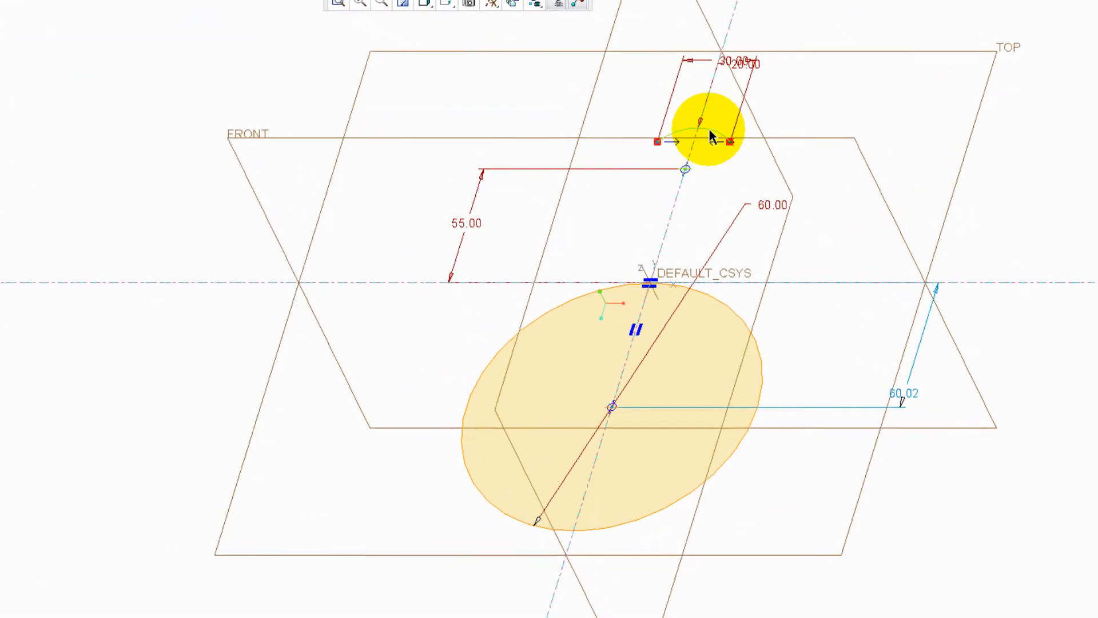
left_click(664, 105)
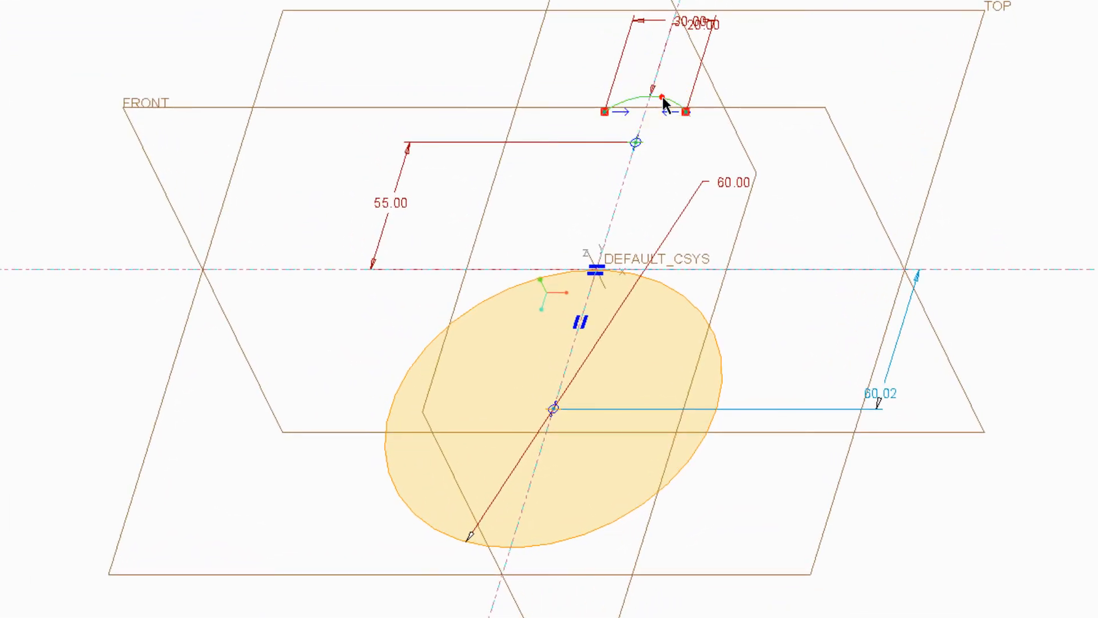
left_click(521, 546, "ctrl")
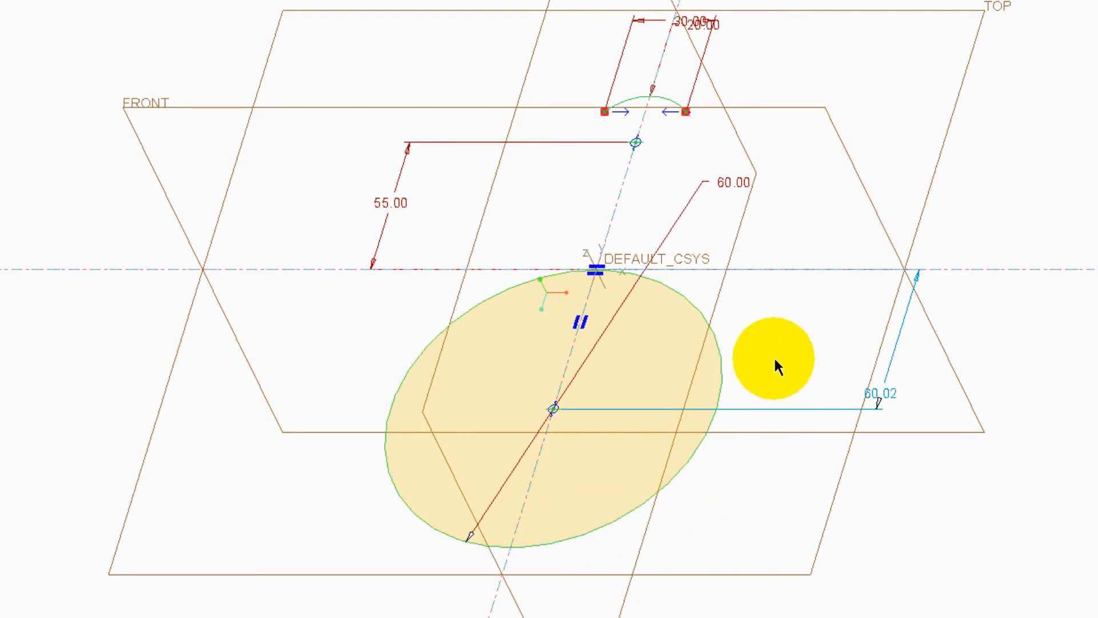
middle_click(837, 317)
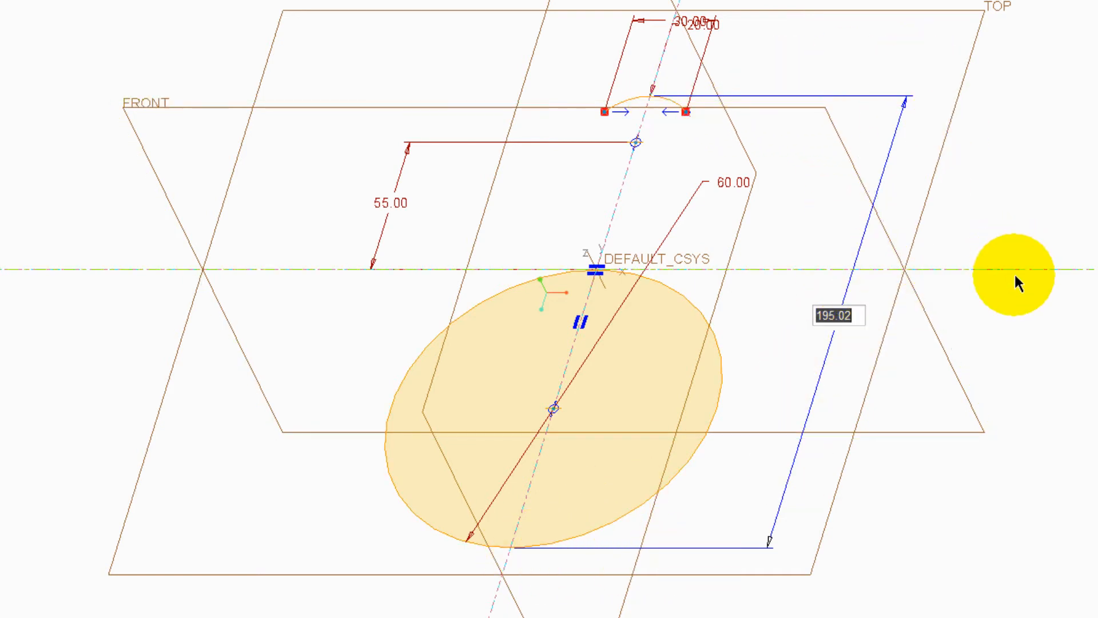
type("105")
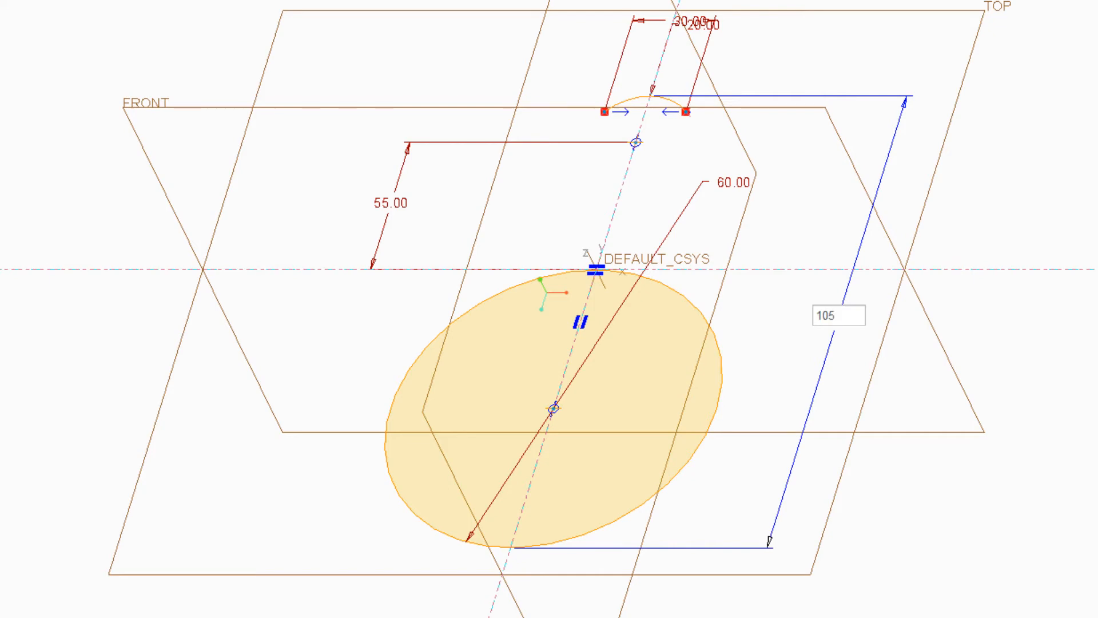
key("Return")
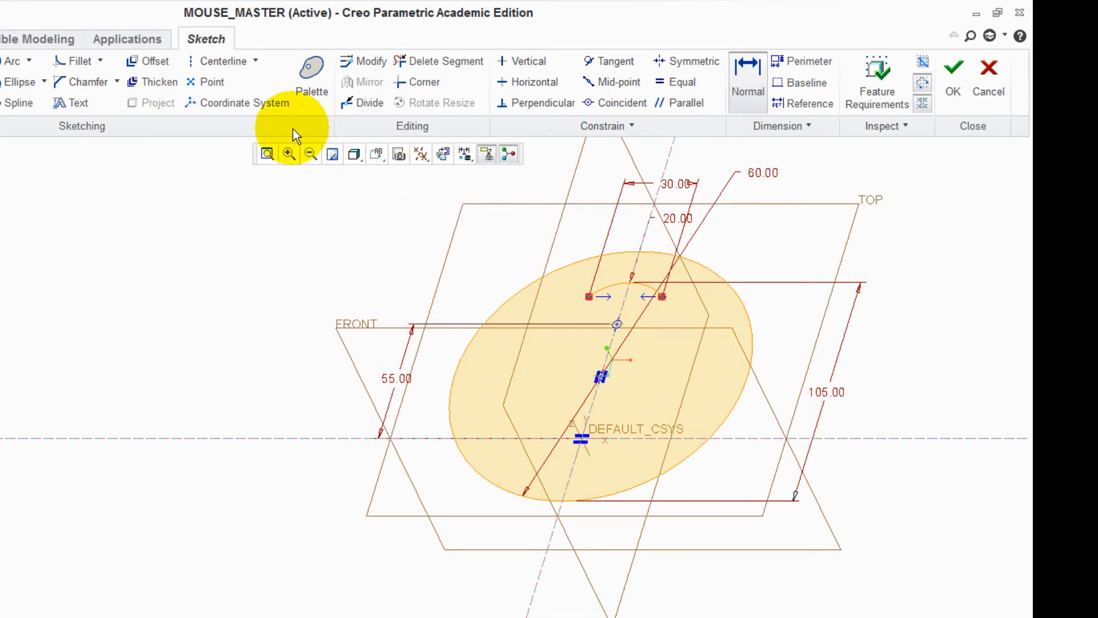
- Place a construction point on the lower-left part of the large circle, about 19.5 mm below the horizontal centerline
left_click(201, 84)
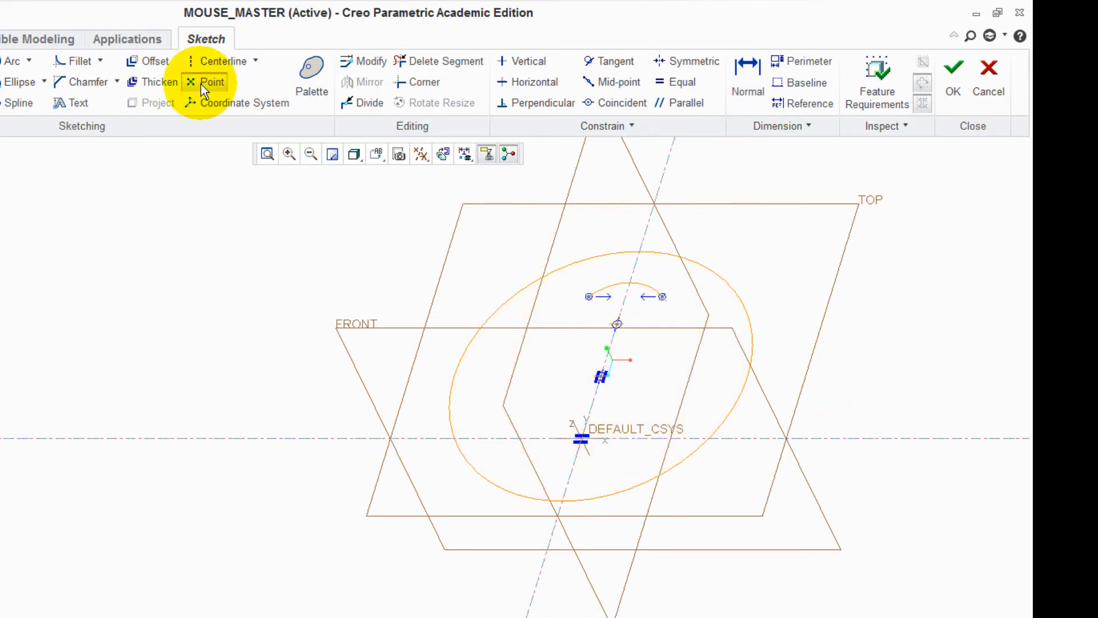
left_click(201, 84)
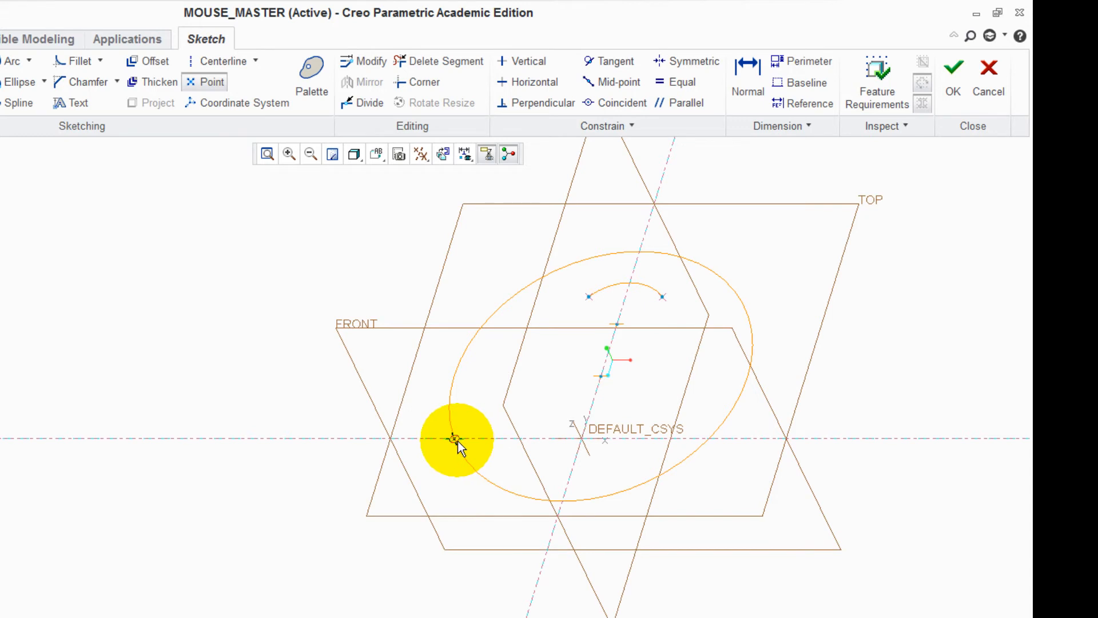
left_click(485, 480)
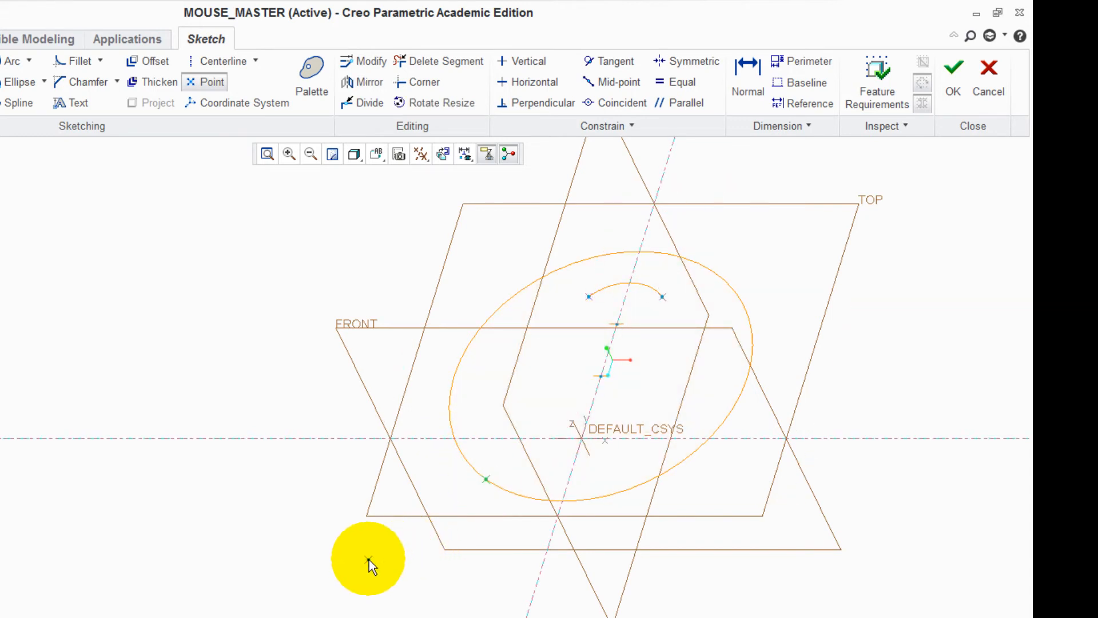
middle_click(369, 560)
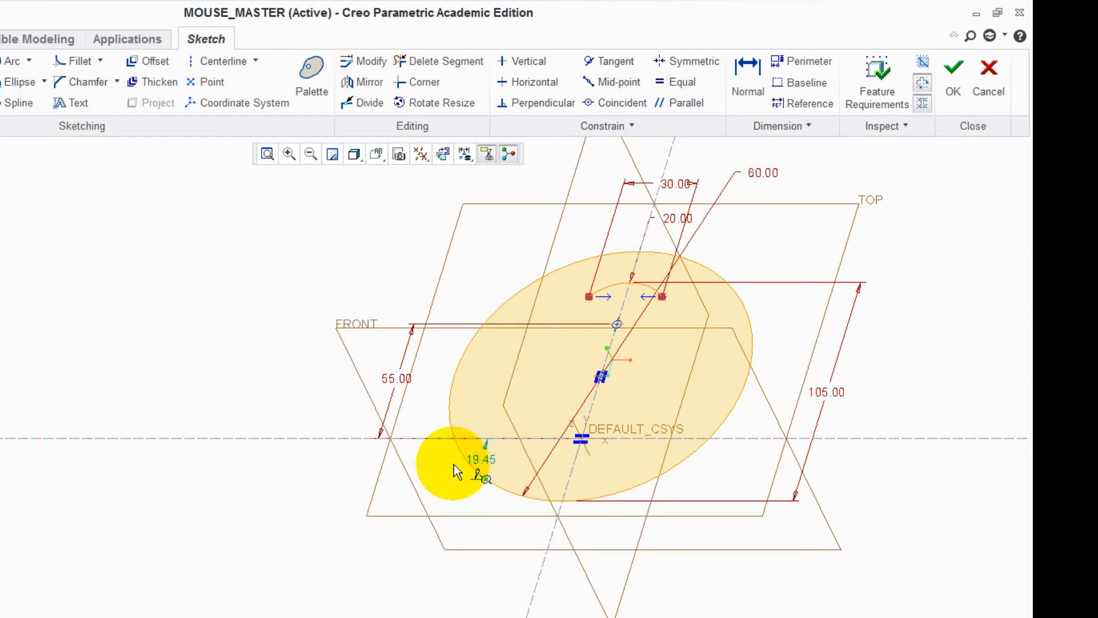
- Mirror the construction point on the large circle about the vertical centerline
mouse_move(454, 464)
left_mouse_down()
mouse_move(520, 515)
mouse_move(508, 503)
left_mouse_up()
left_click(362, 81)
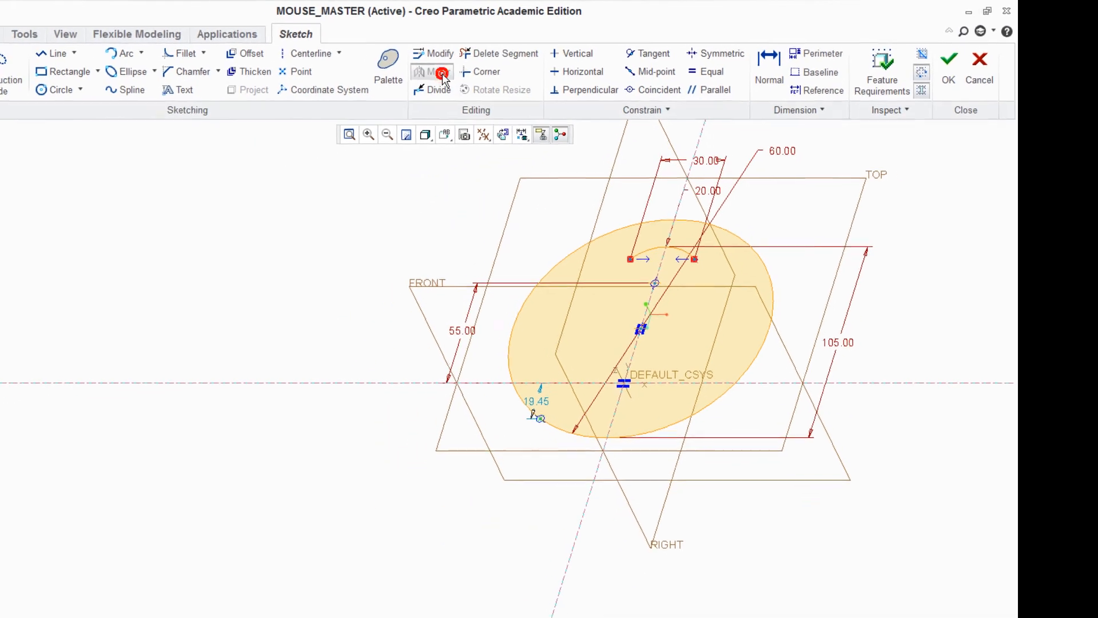
left_click(586, 537)
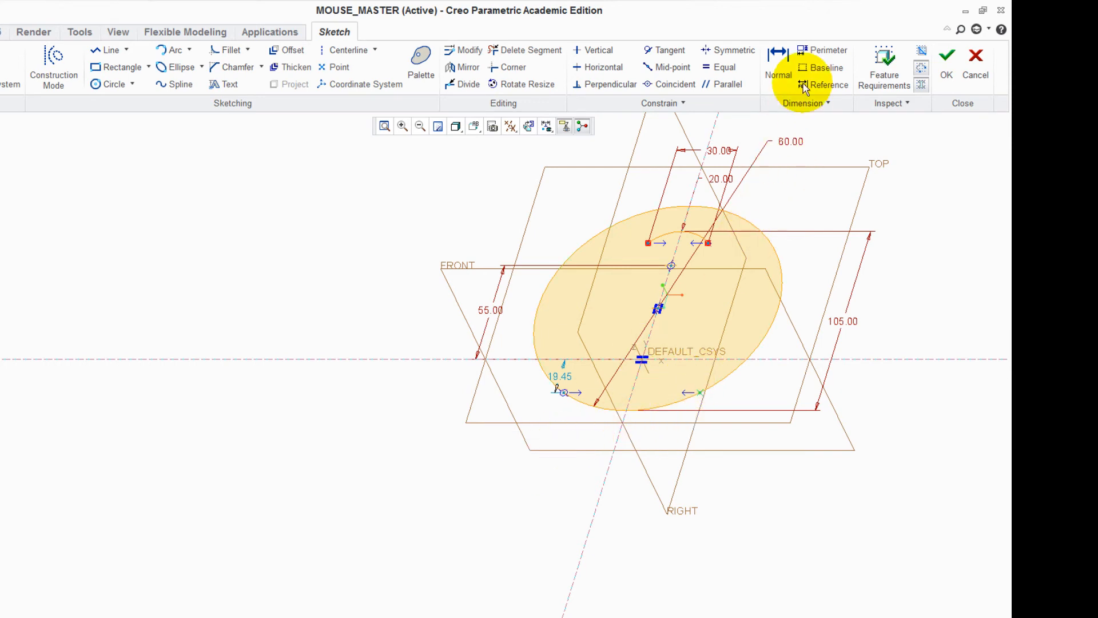
- Dimension the horizontal distance between the two mirrored points on the large circle and set it to 45 mm
left_click(784, 55)
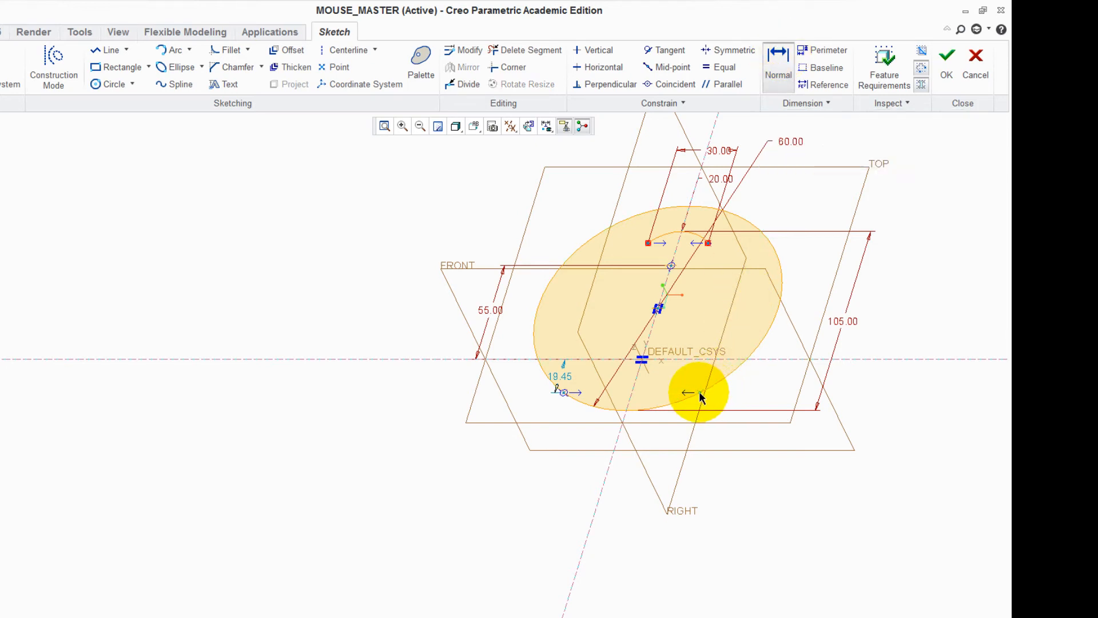
left_click(630, 410)
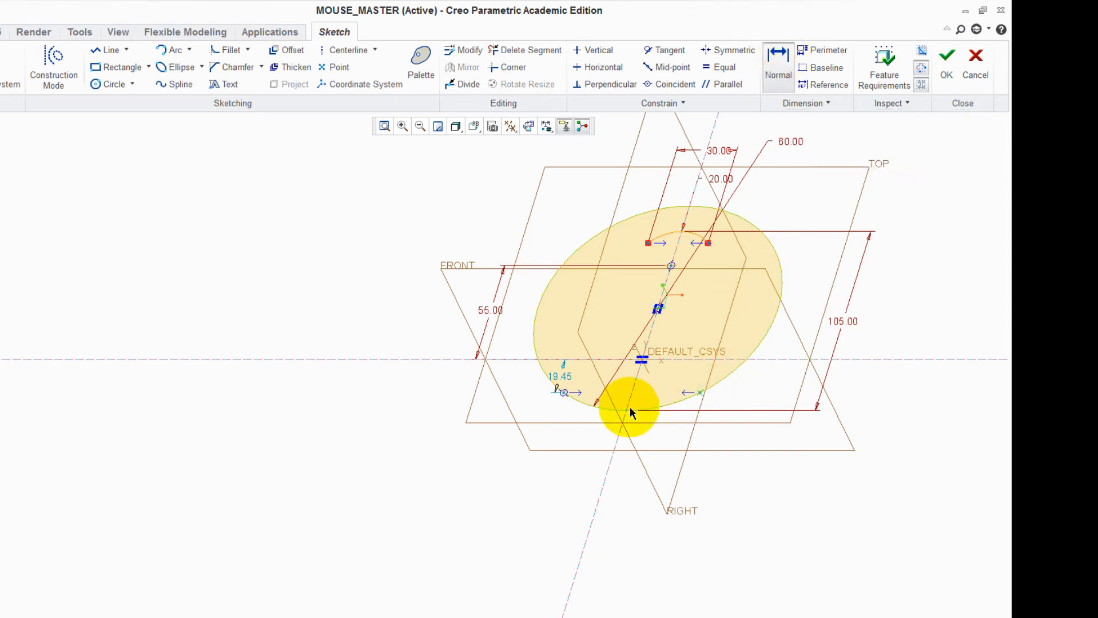
middle_click(563, 395)
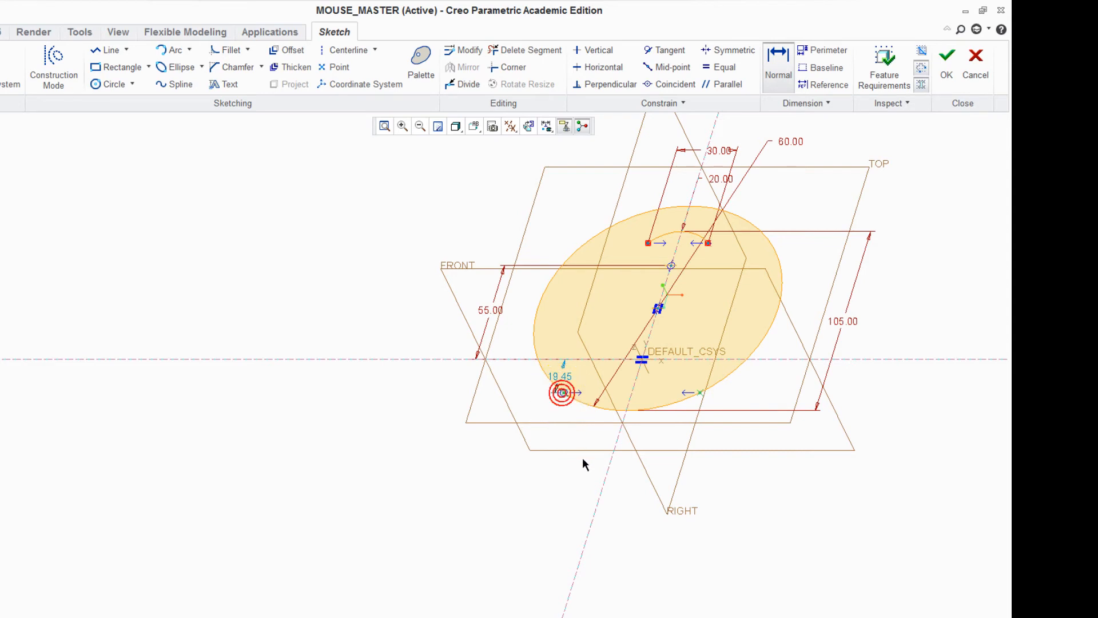
middle_click(626, 493)
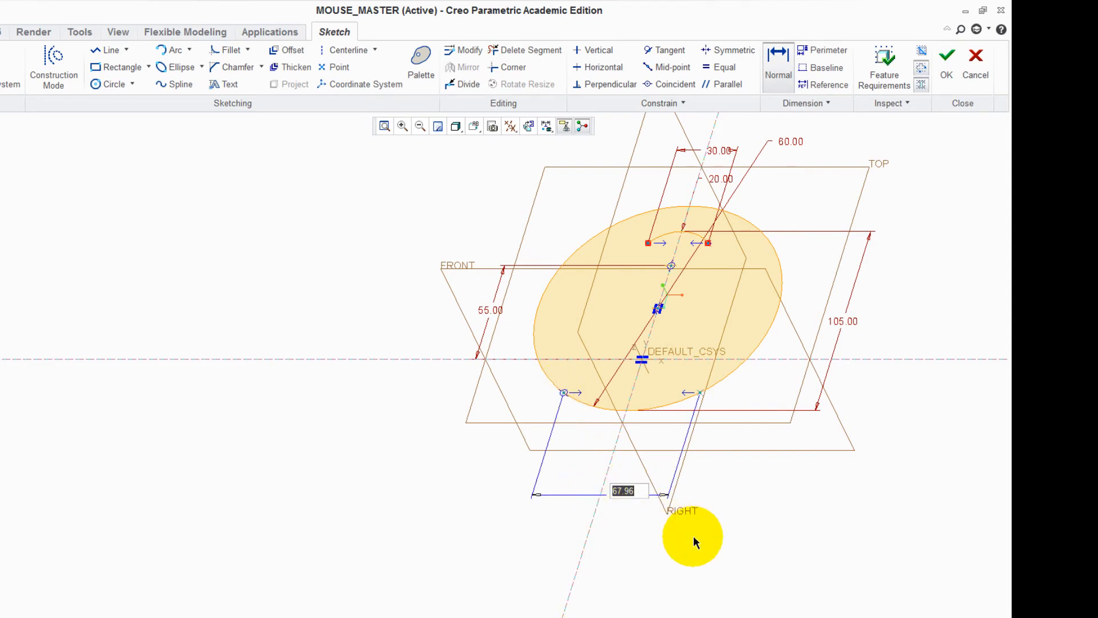
type("45")
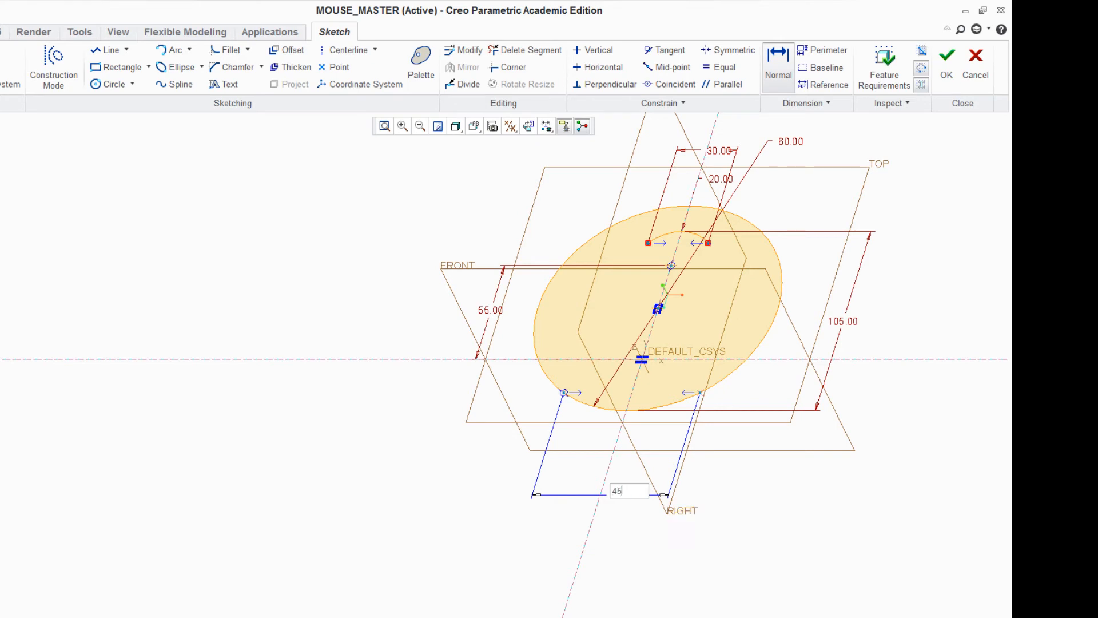
left_click(696, 541)
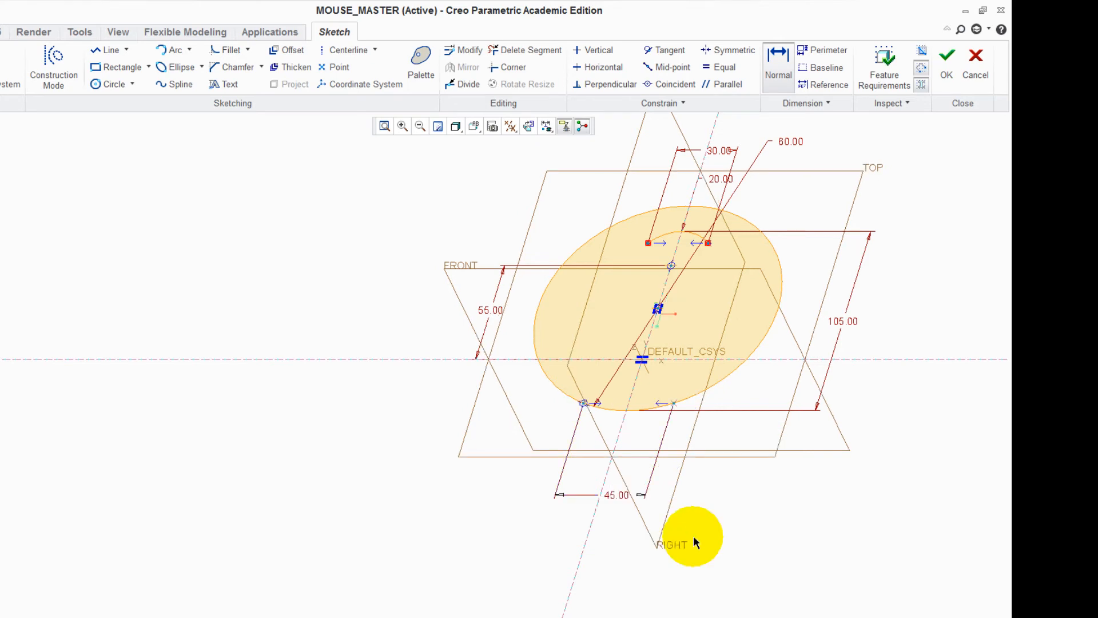
- Trim the large circle with Delete Segment, keeping only the lower arc between the two mirrored points
left_click(546, 54)
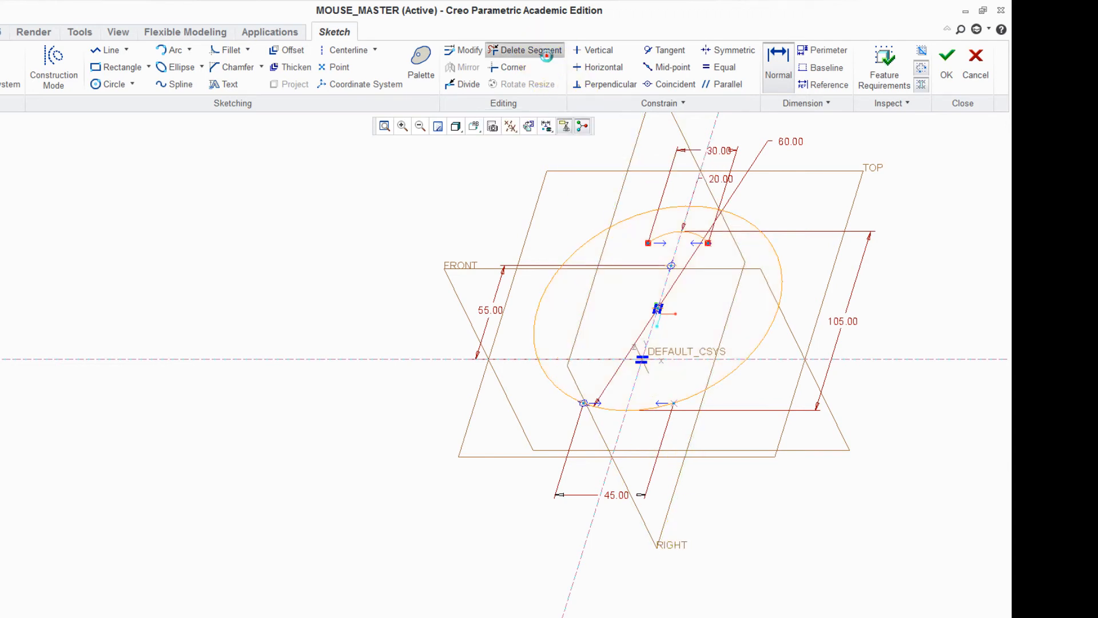
left_click(727, 380)
left_click(754, 330)
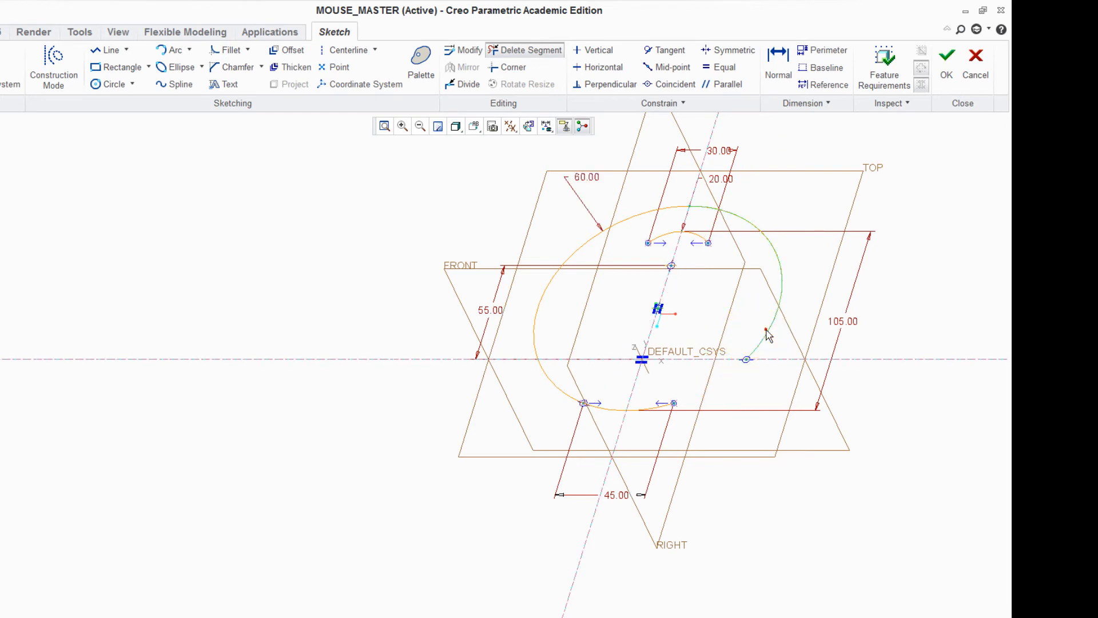
mouse_move(768, 336)
left_mouse_down()
mouse_move(704, 270)
mouse_move(634, 222)
left_mouse_up()
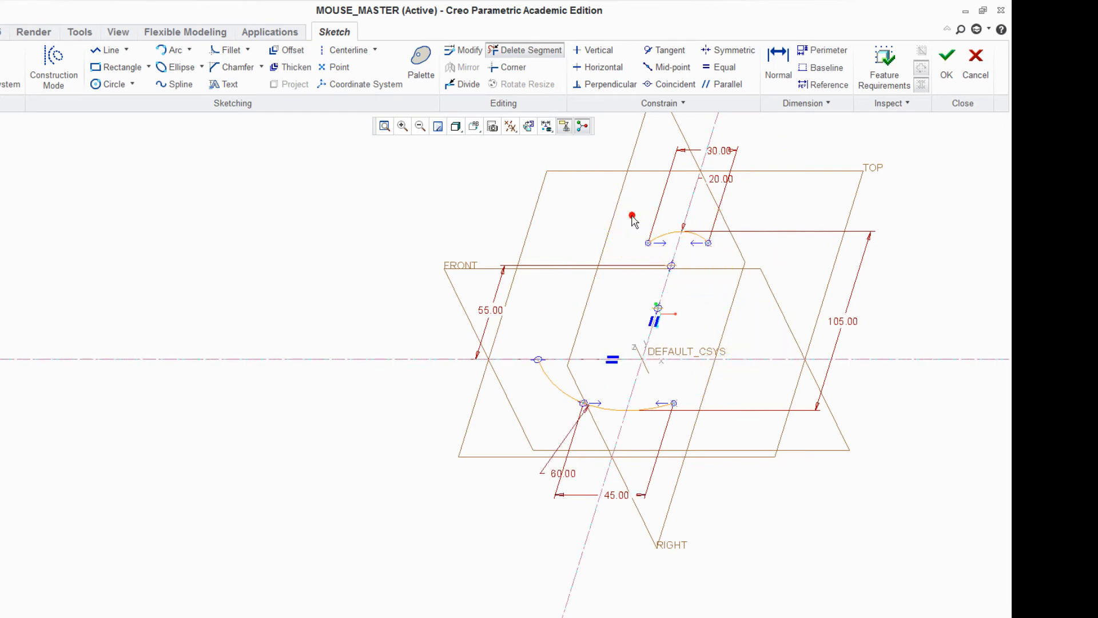
left_click(560, 369)
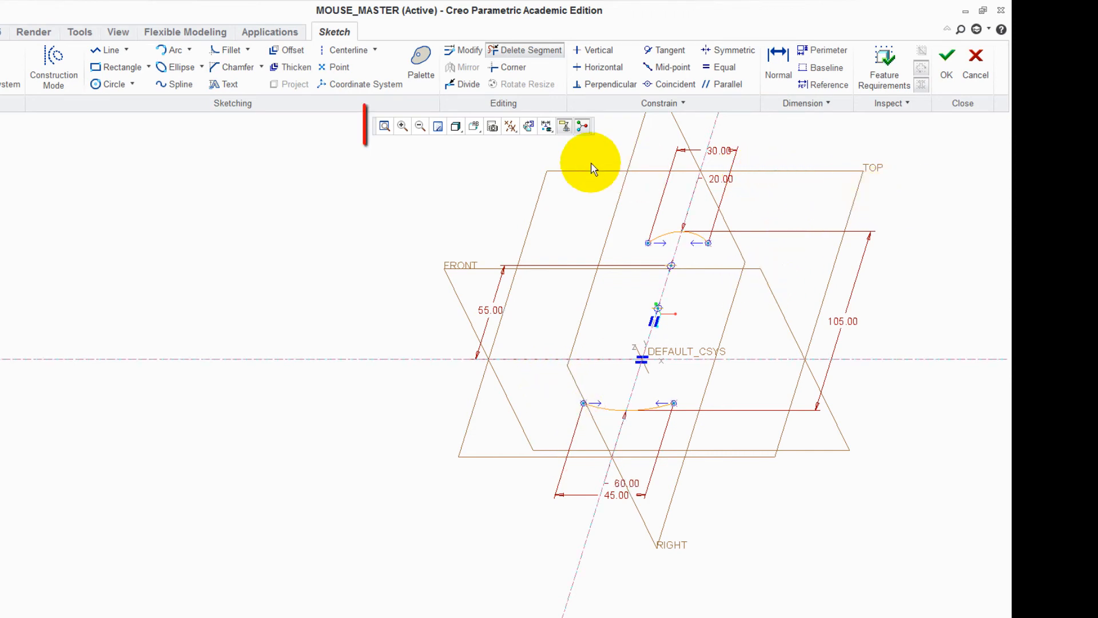
- Hide all datum axes, points, coordinate systems and planes, and orient the sketch parallel to the screen, refitted to the window
left_click(511, 127)
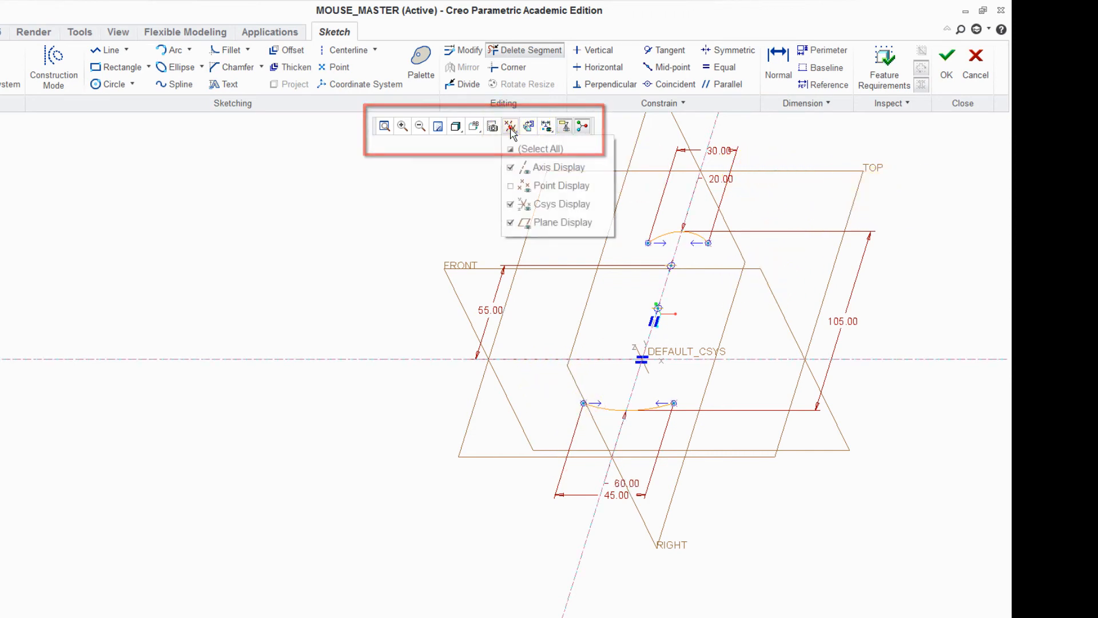
left_click(519, 149)
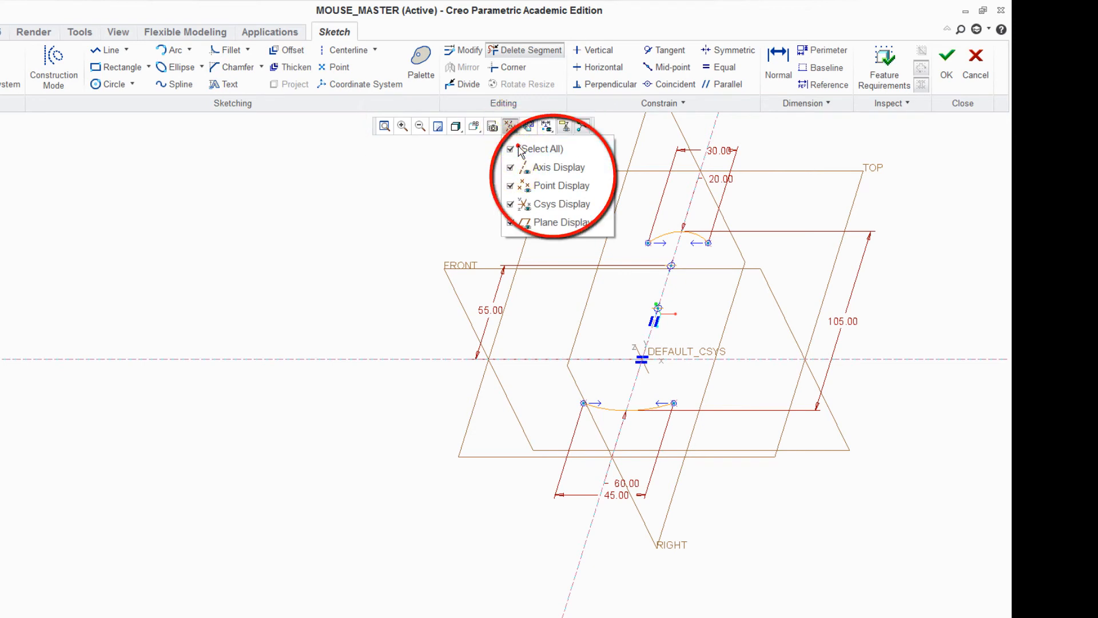
left_click(518, 149)
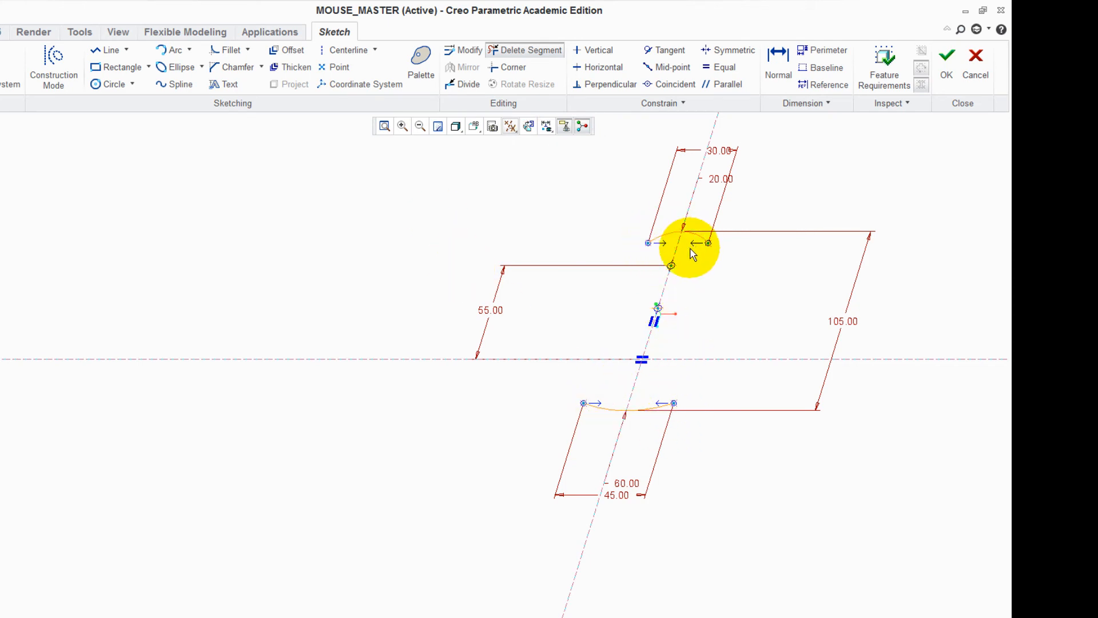
left_click(529, 127)
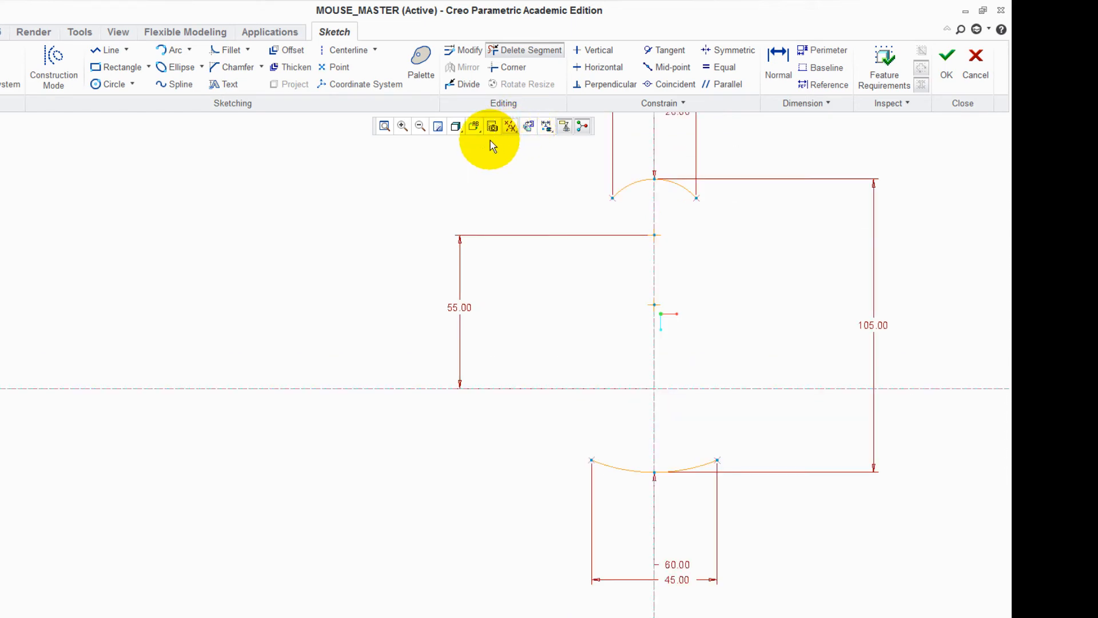
left_click(384, 126)
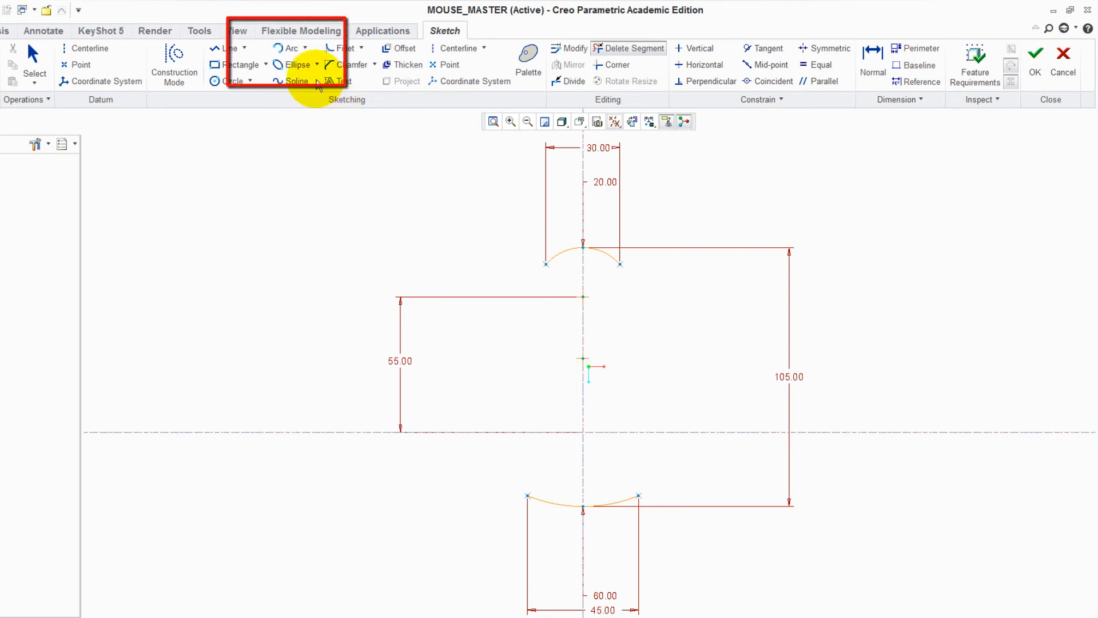
- Draw an outward-bulging three-point arc of about 148 mm radius joining the left endpoints of the upper and lower arcs
left_click(282, 49)
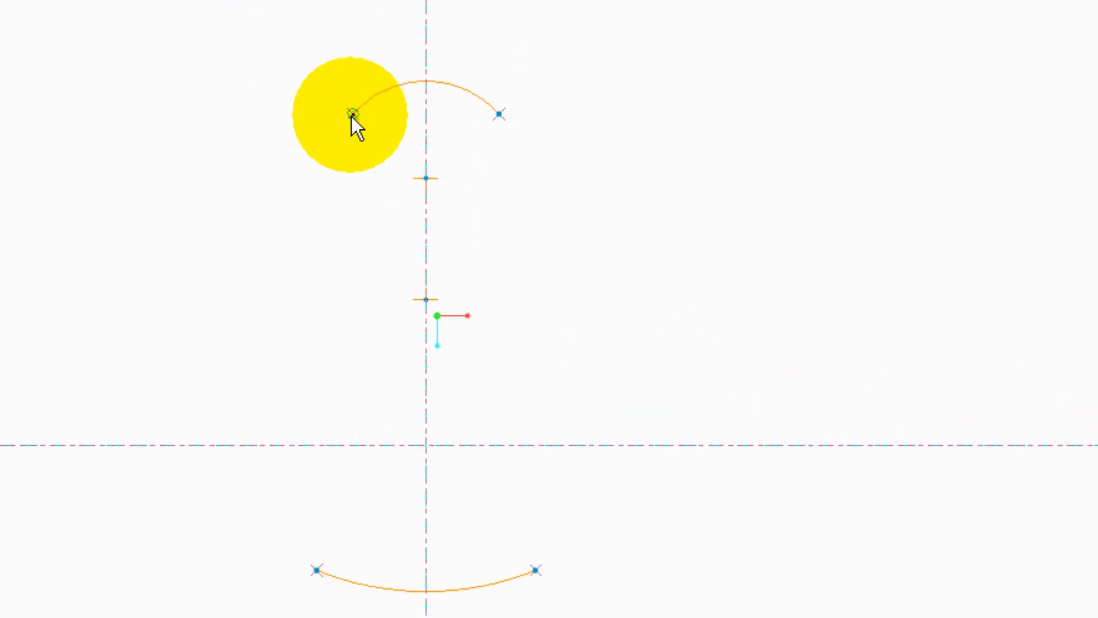
left_click(353, 114)
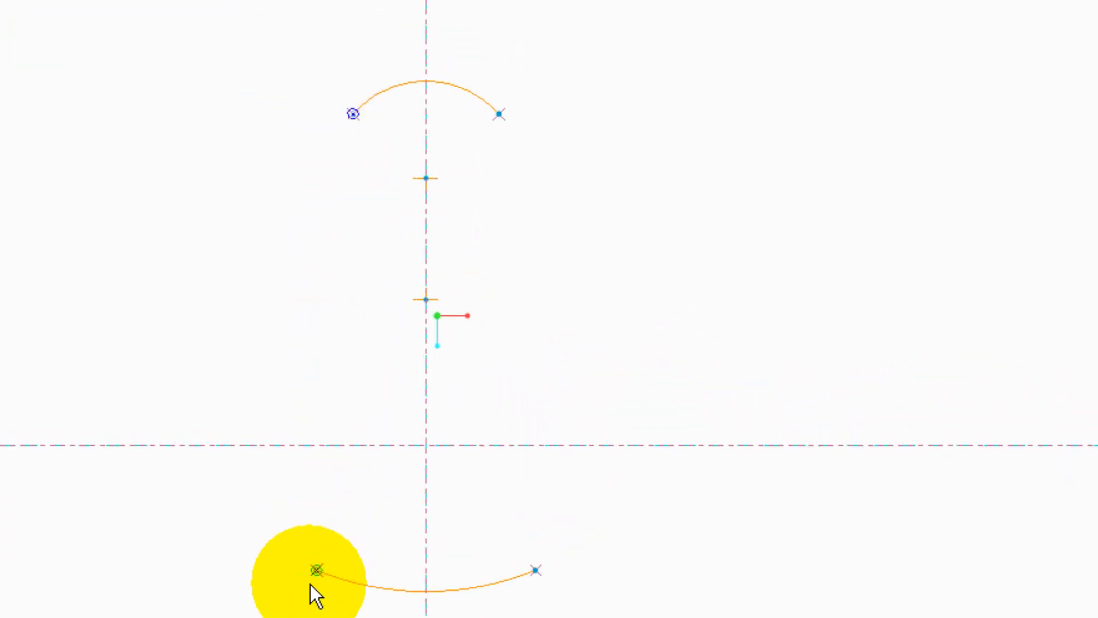
left_click(317, 570)
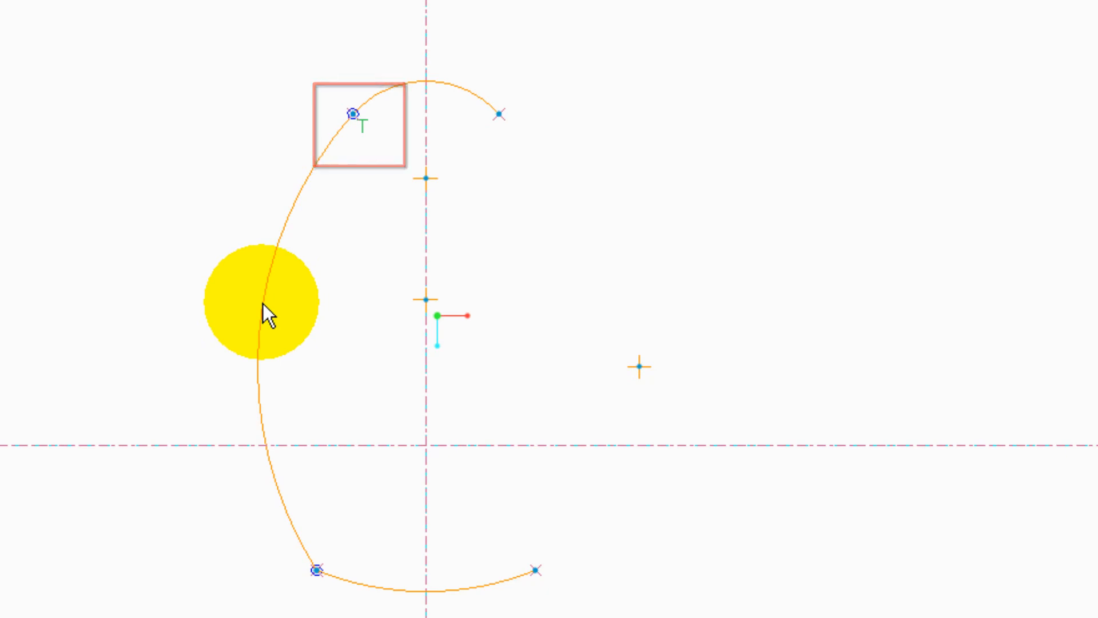
left_click(301, 308)
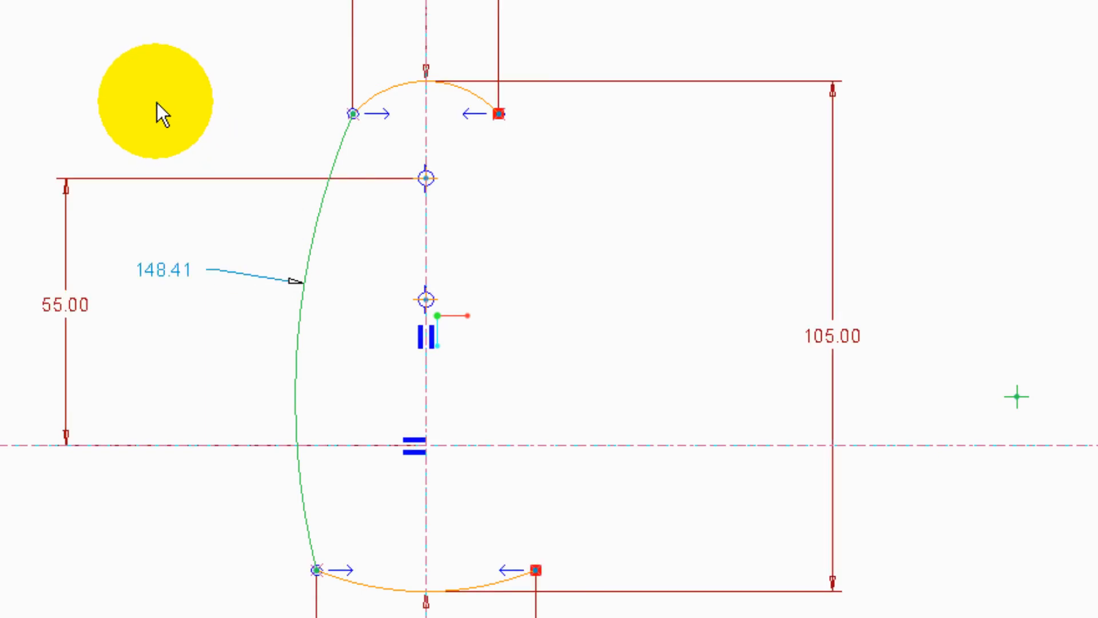
- Set the left side arc's radius to 200 mm
double_click(169, 266)
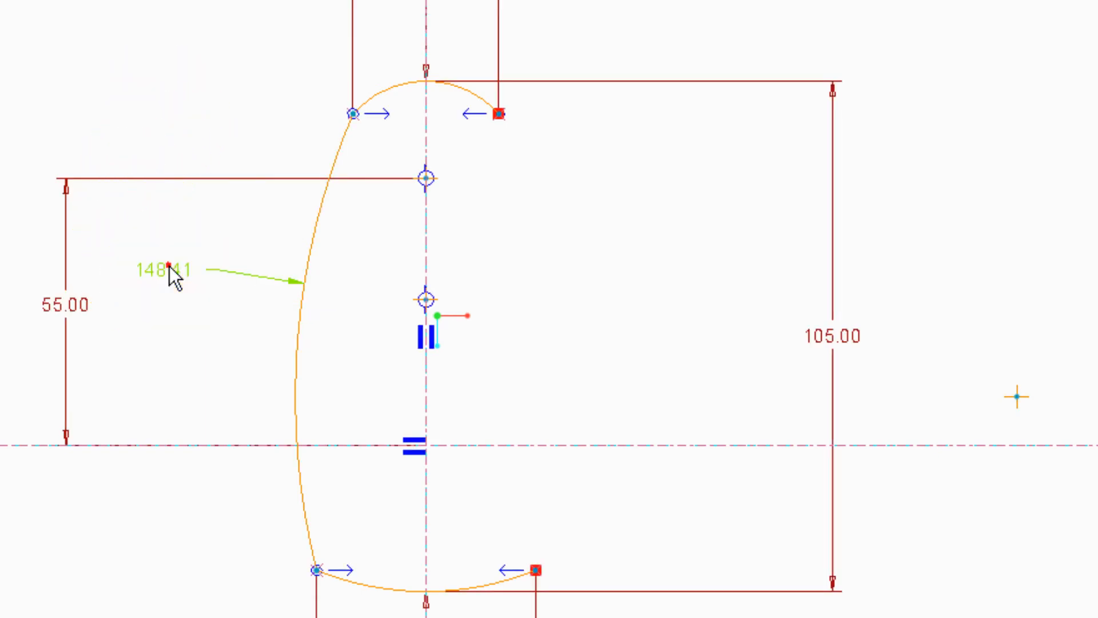
left_click(177, 80)
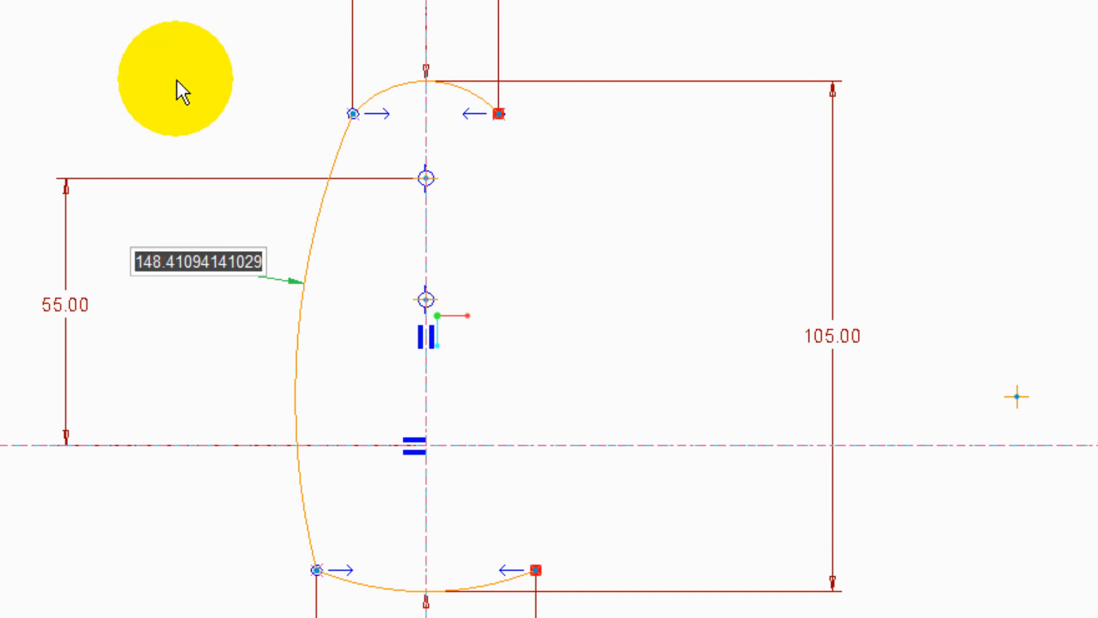
type("200")
key("Return")
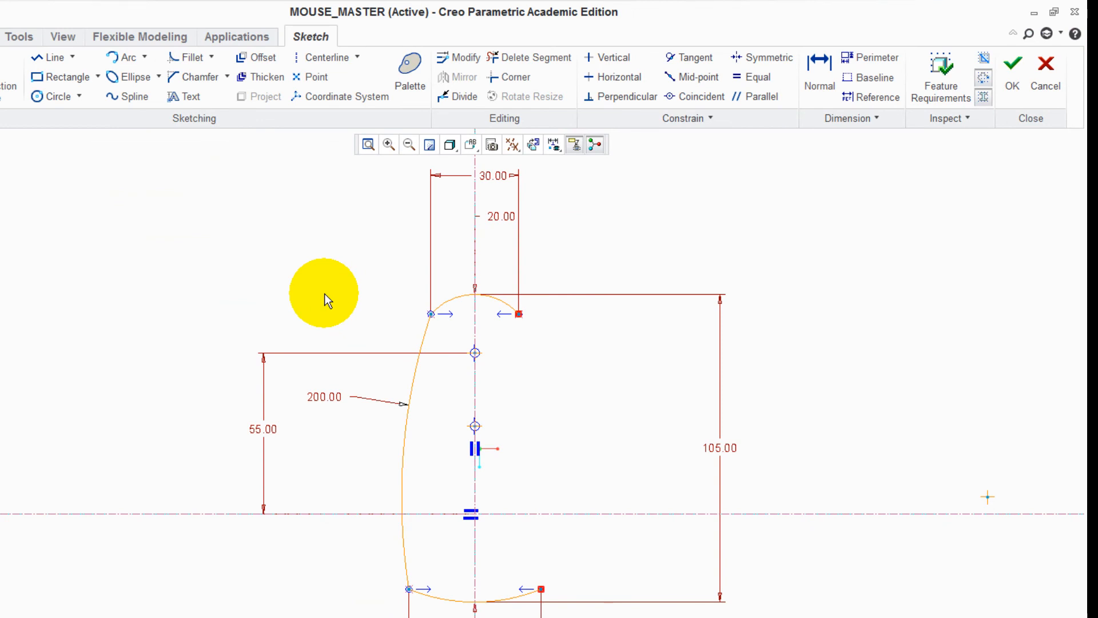
- Mirror the left side arc about the vertical centerline to close the mouse outline
left_click(423, 337)
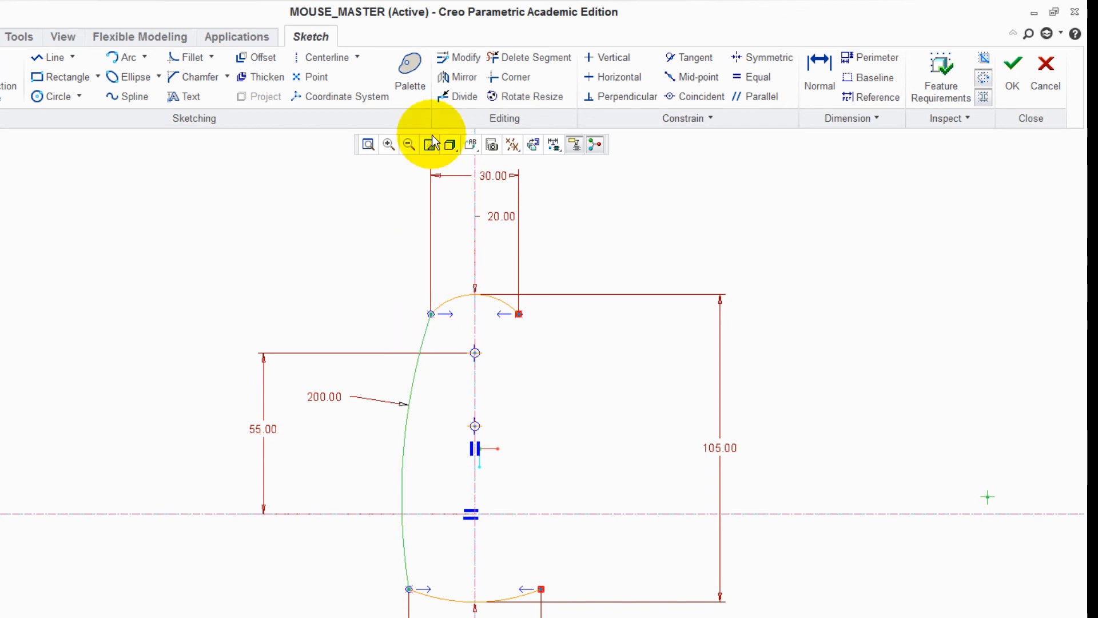
left_click(459, 76)
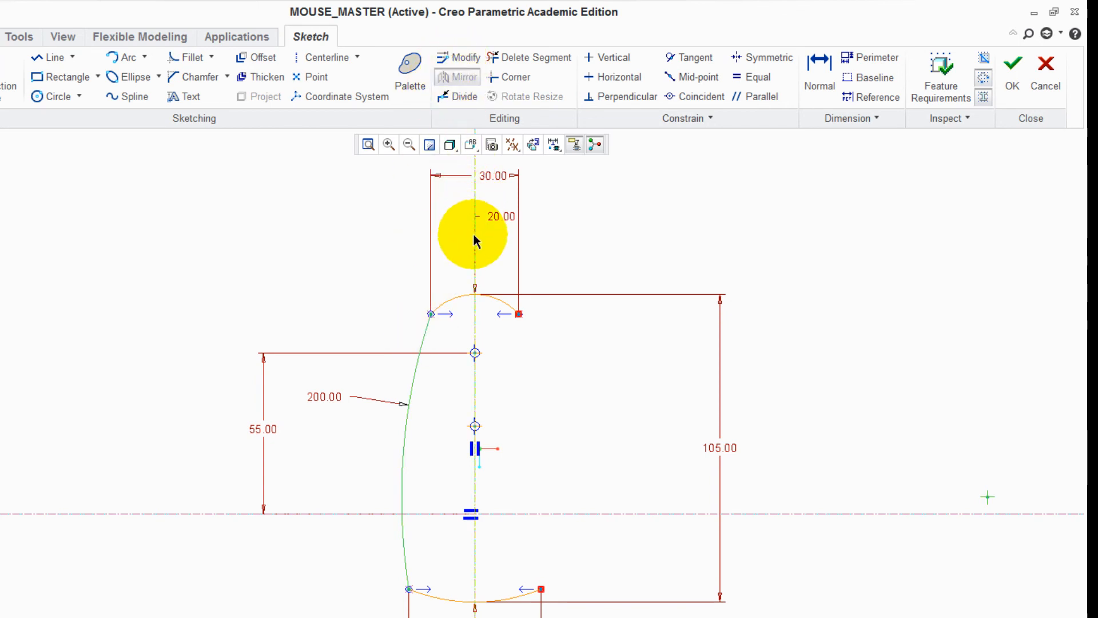
left_click(474, 237)
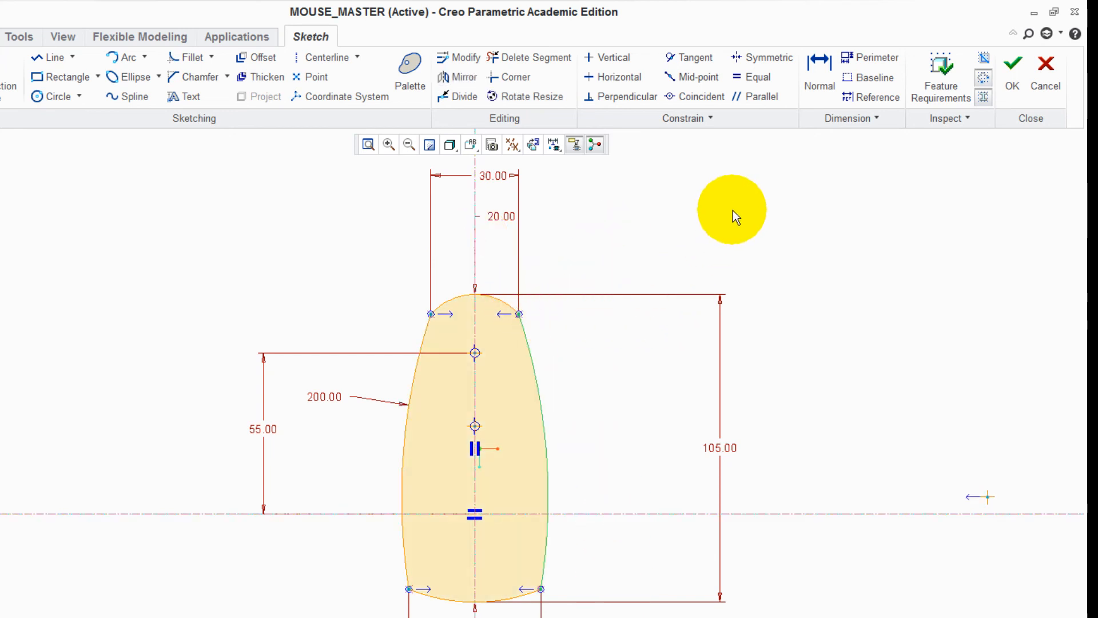
left_click(733, 210)
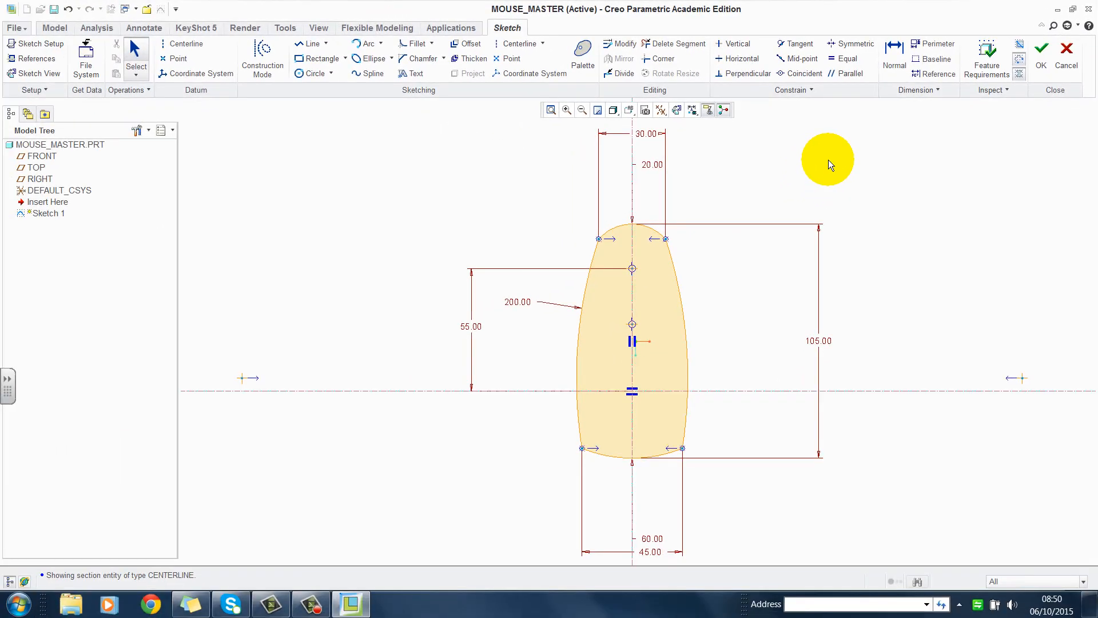
- Return the sketch to its angled 3D view, accept the finished outline sketch and clear the selection
middle_click_drag(829, 159, 829, 160)
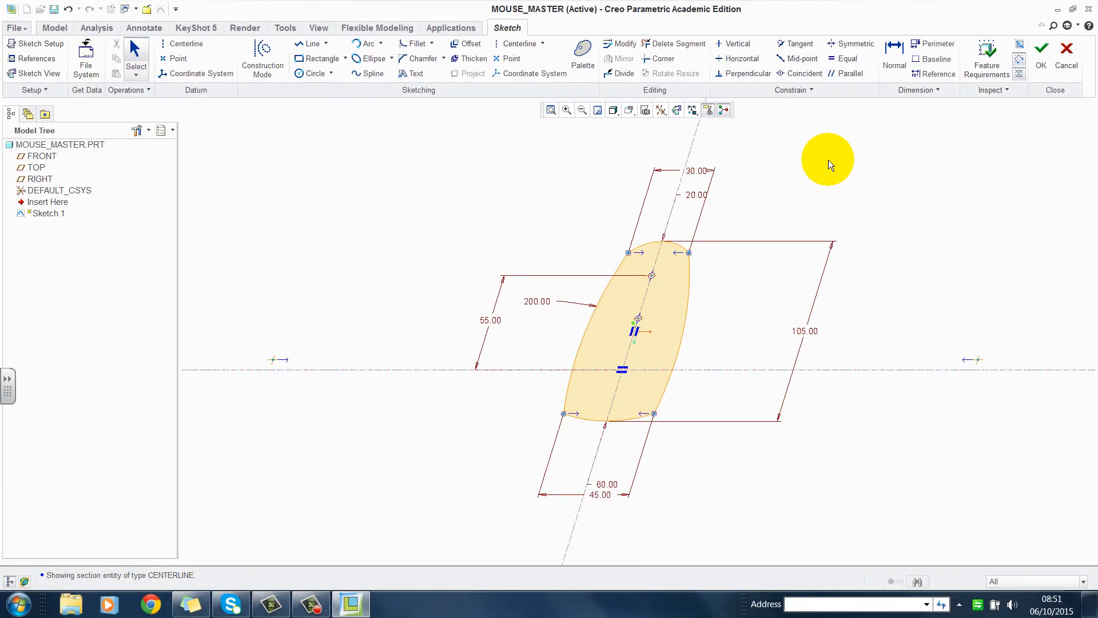
left_click(1041, 50)
left_click(910, 204)
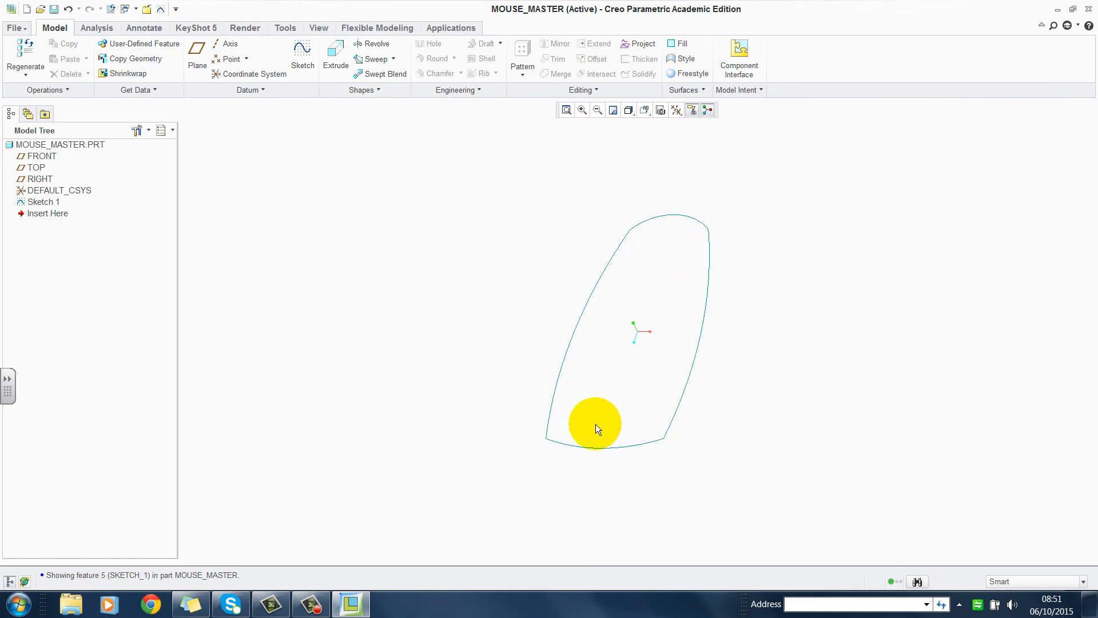
- Create a flat Fill surface from the mouse outline sketch
left_click(708, 300)
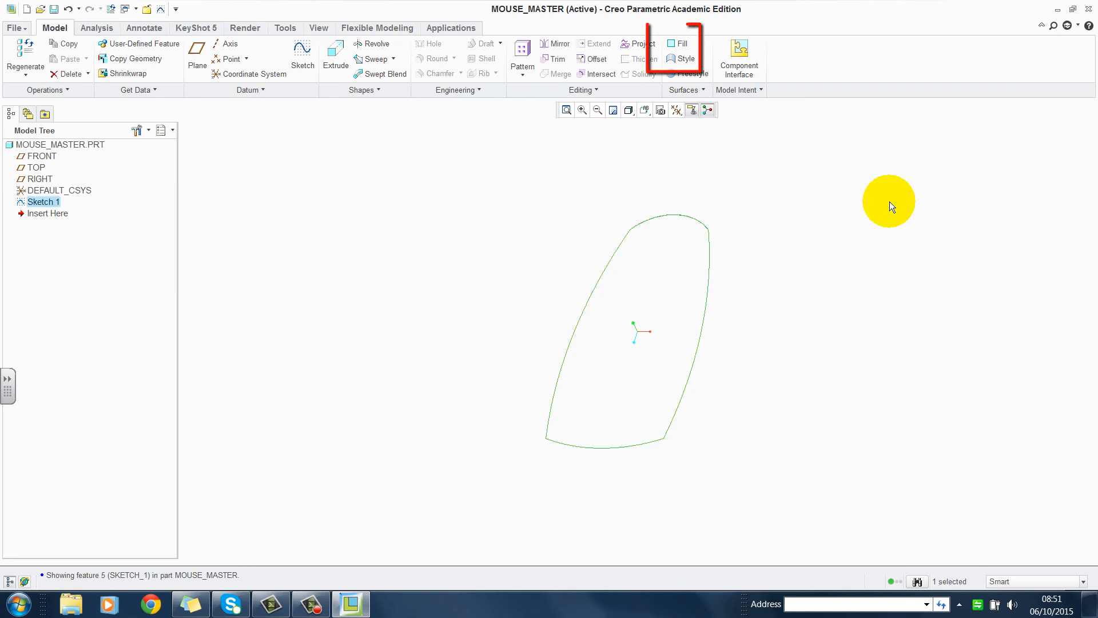
left_click(676, 40)
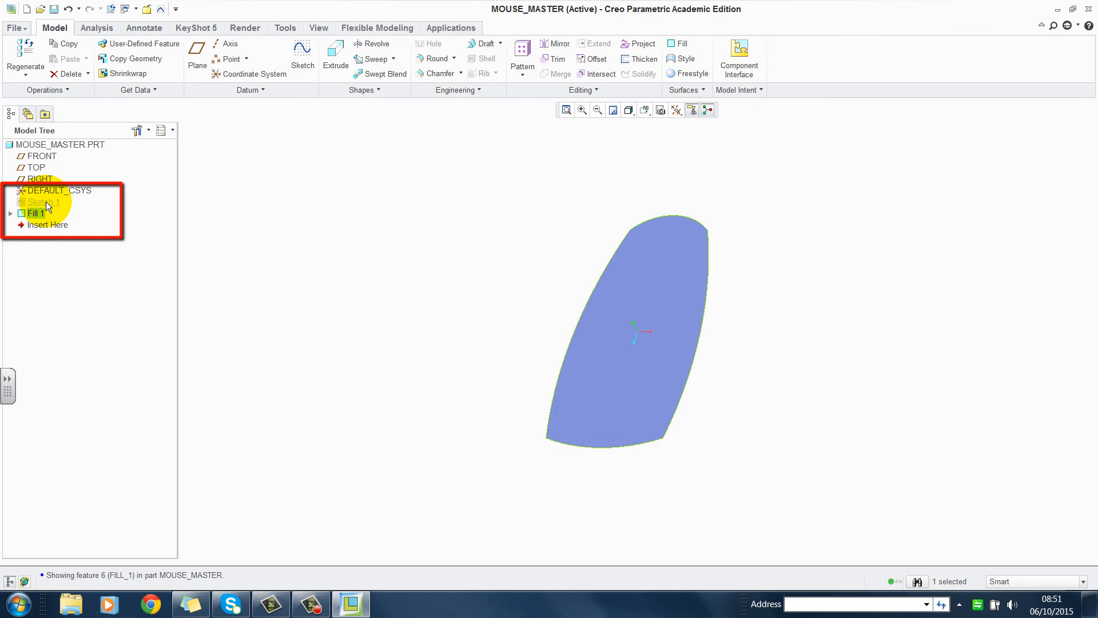
left_click(468, 224)
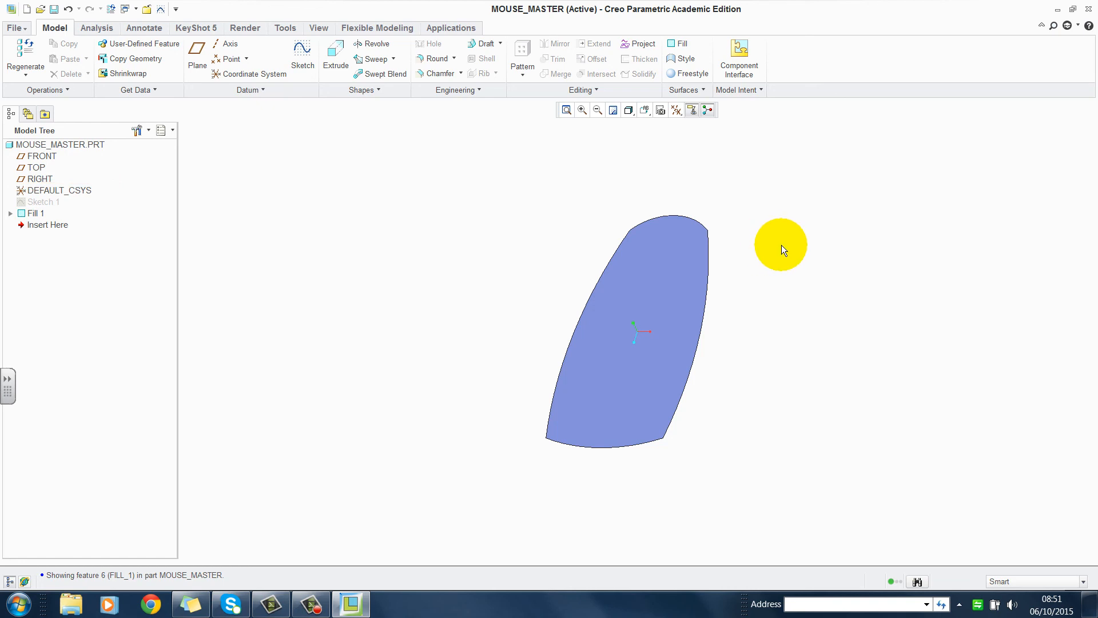
- Restore the default view orientation and save MOUSE_MASTER.PRT in the AUEA MOUSE 2015 folder
middle_click_drag(782, 245, 719, 235)
key("ctrl+d")
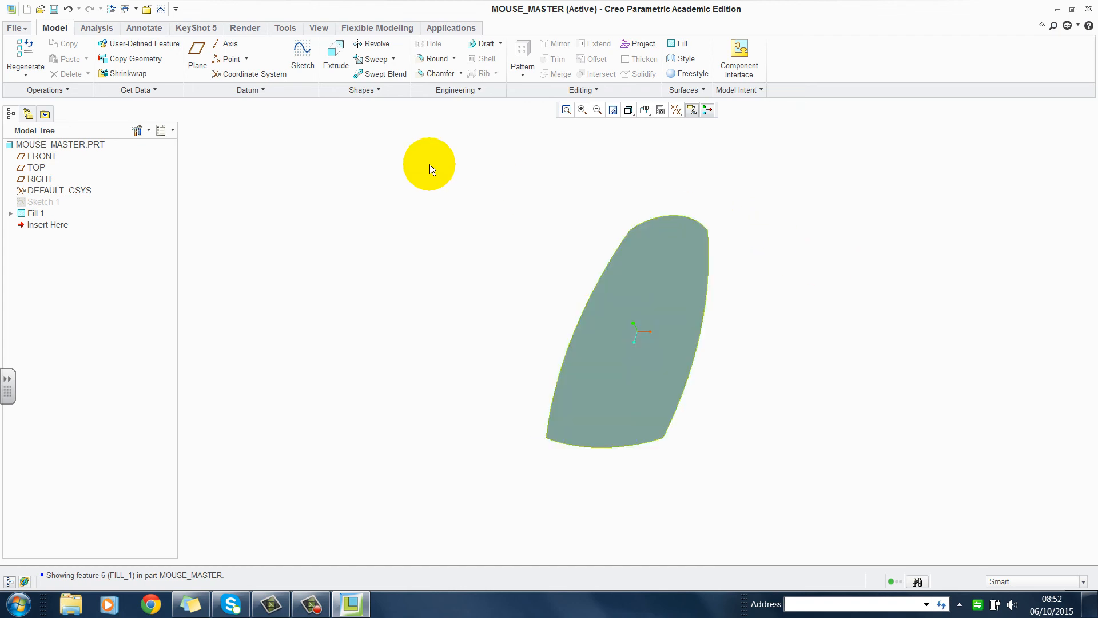
left_click(53, 9)
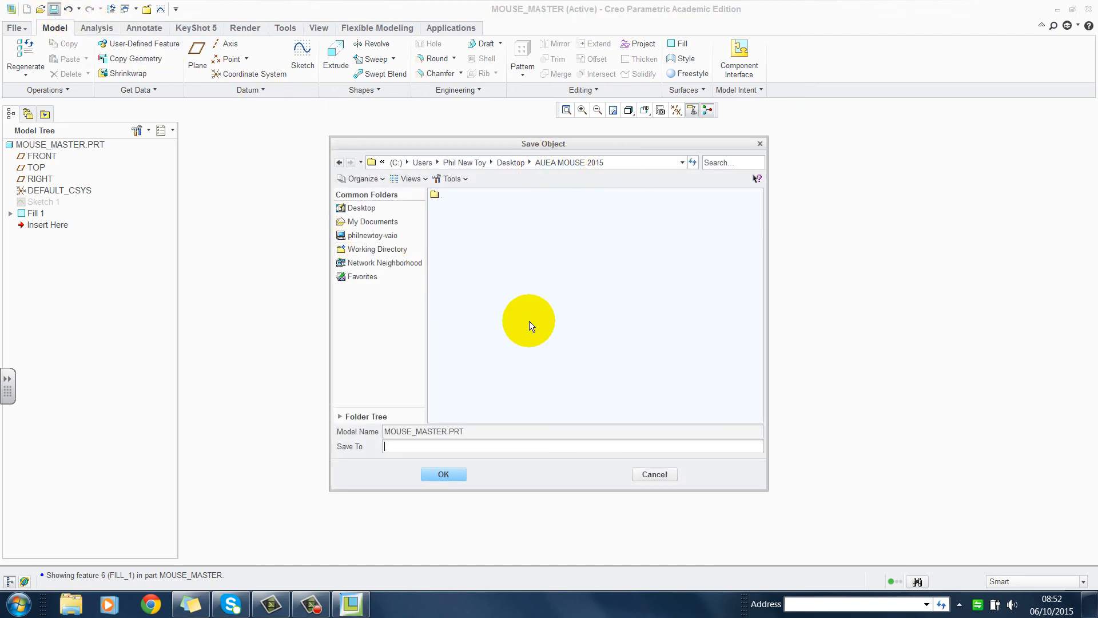
left_click(444, 475)
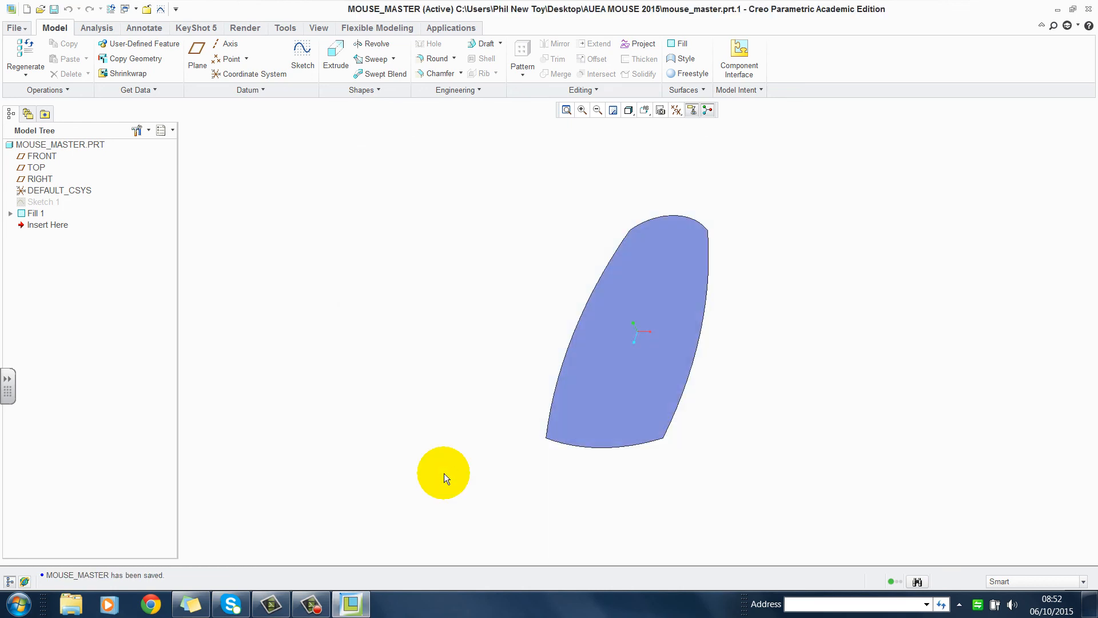